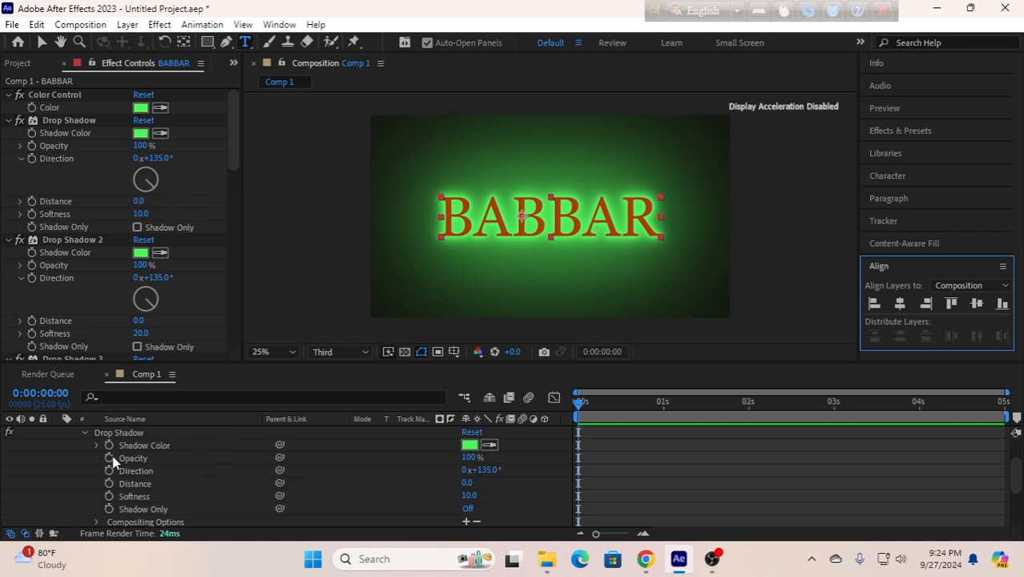
Delete the existing glowing text layer and remove the old Comp 1 composition from the project
scroll(116, 461, "up", 2)
left_click(154, 435)
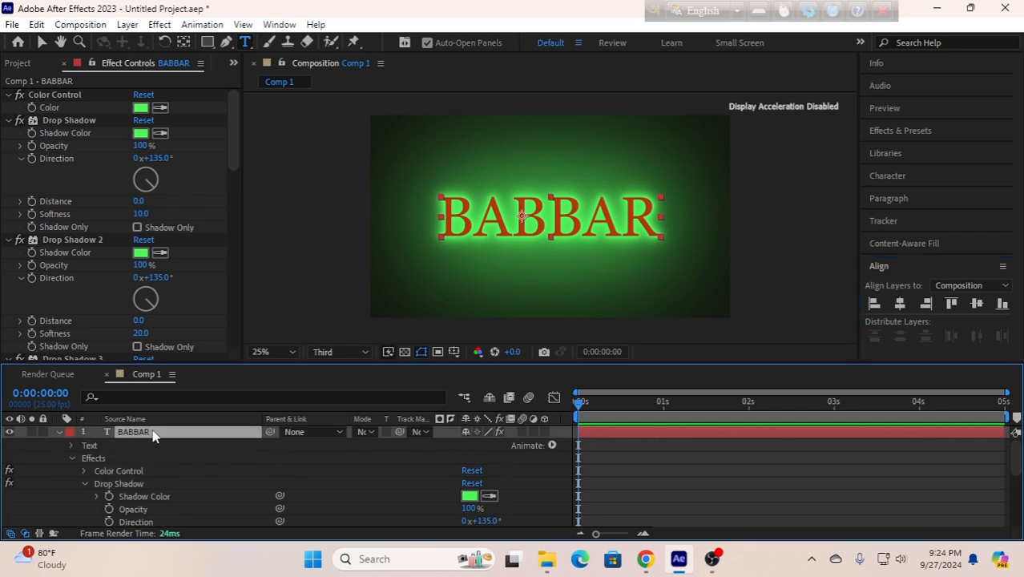
key("Delete")
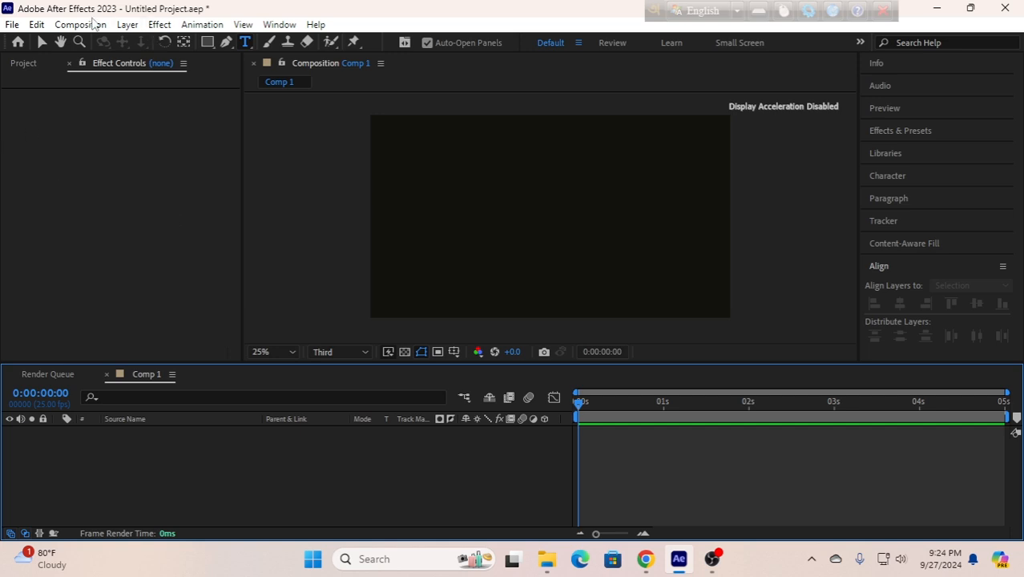
left_click(13, 66)
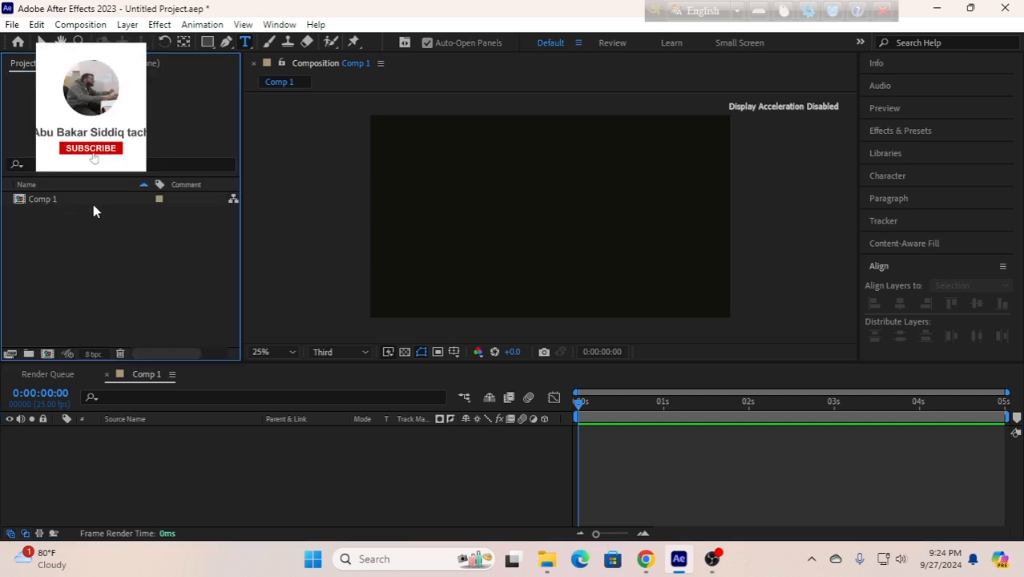
left_click(93, 204)
key("Delete")
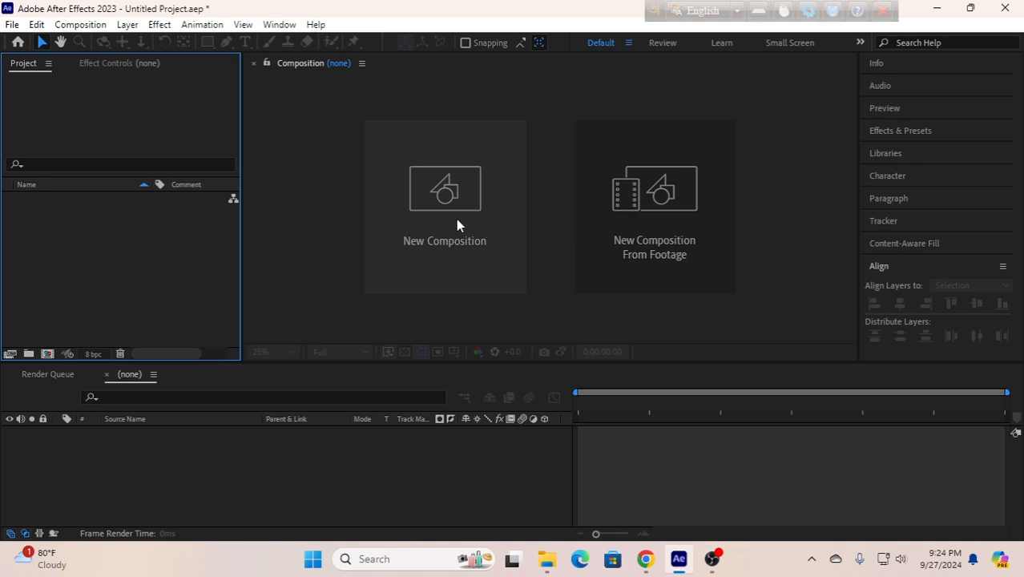
Create a new composition named Comp 1 with the HD 1920x1080 25 fps preset and a 5-second duration
right_click(118, 247)
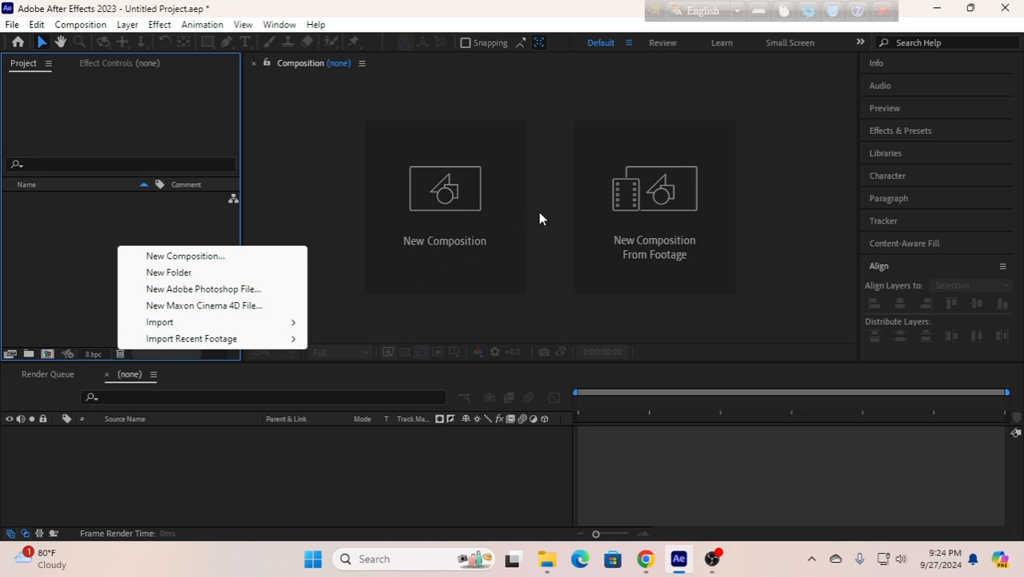
left_click(457, 233)
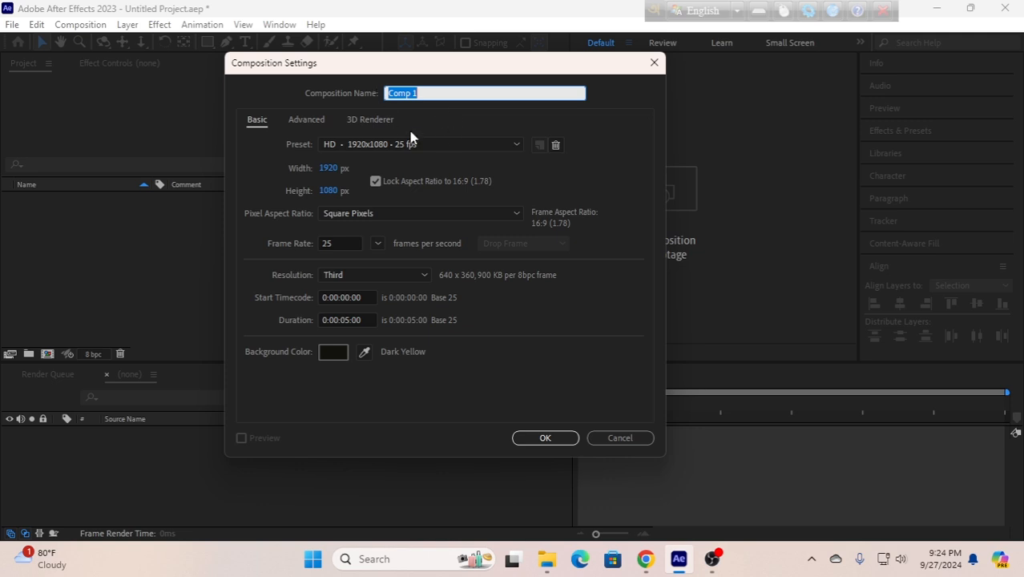
left_click(543, 439)
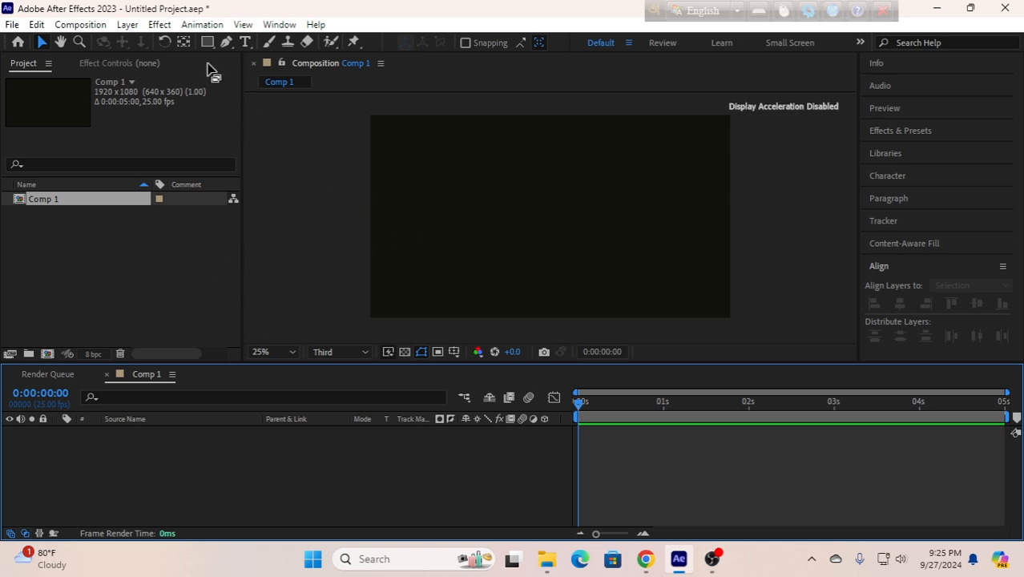
Add a text layer reading "TECH" in the upper part of the composition
left_click(245, 43)
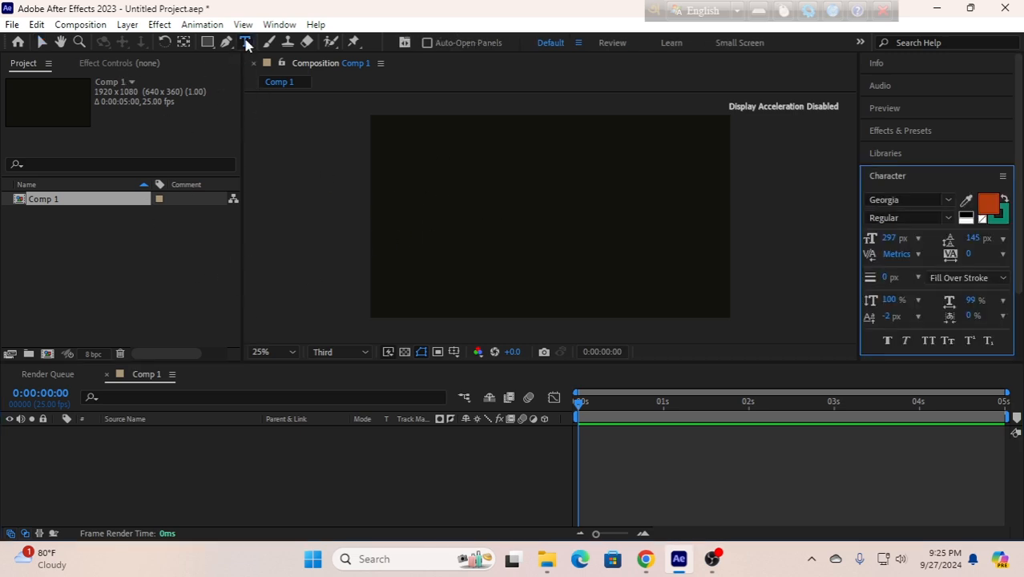
left_click(474, 196)
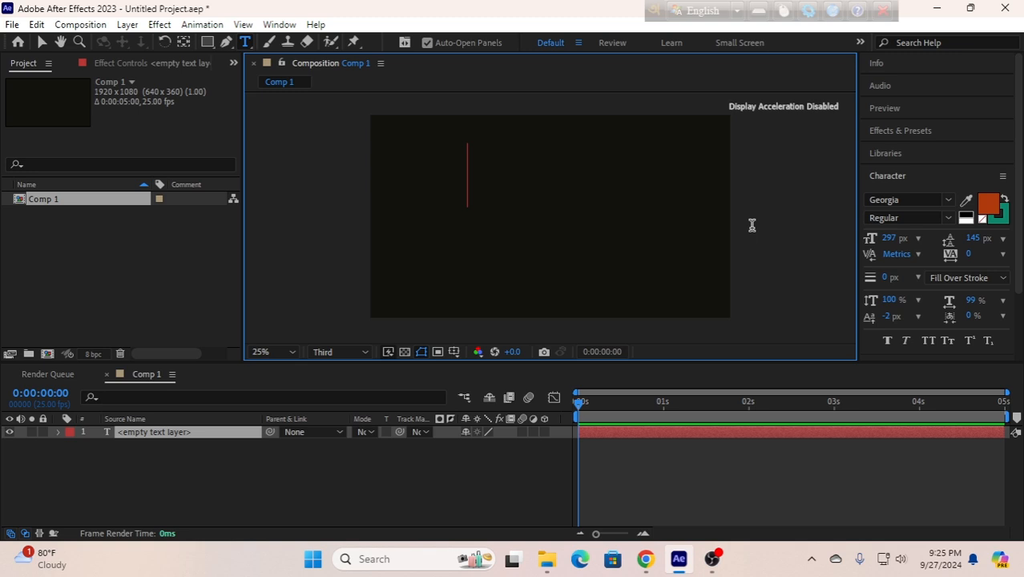
type("TEC")
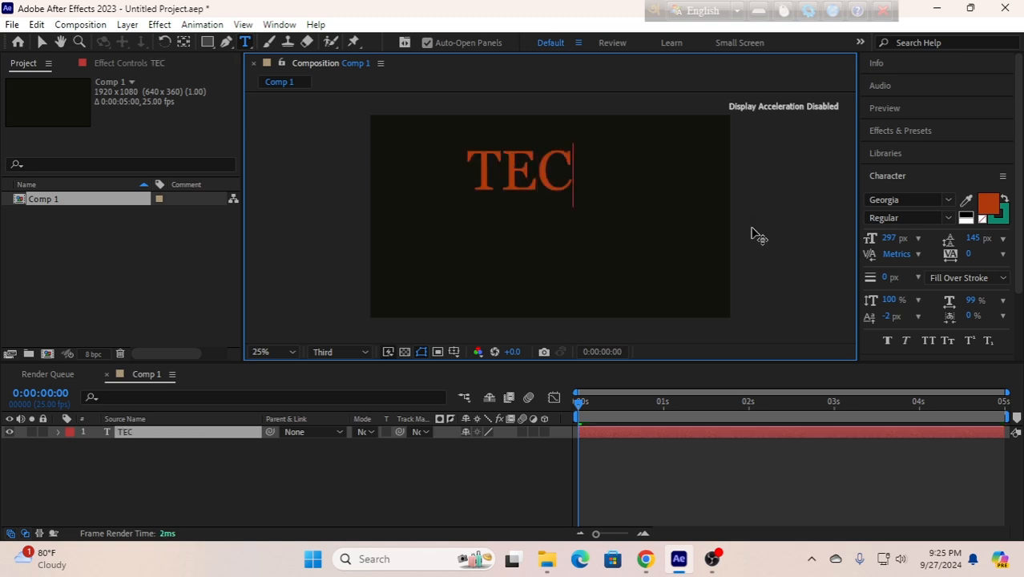
type("H")
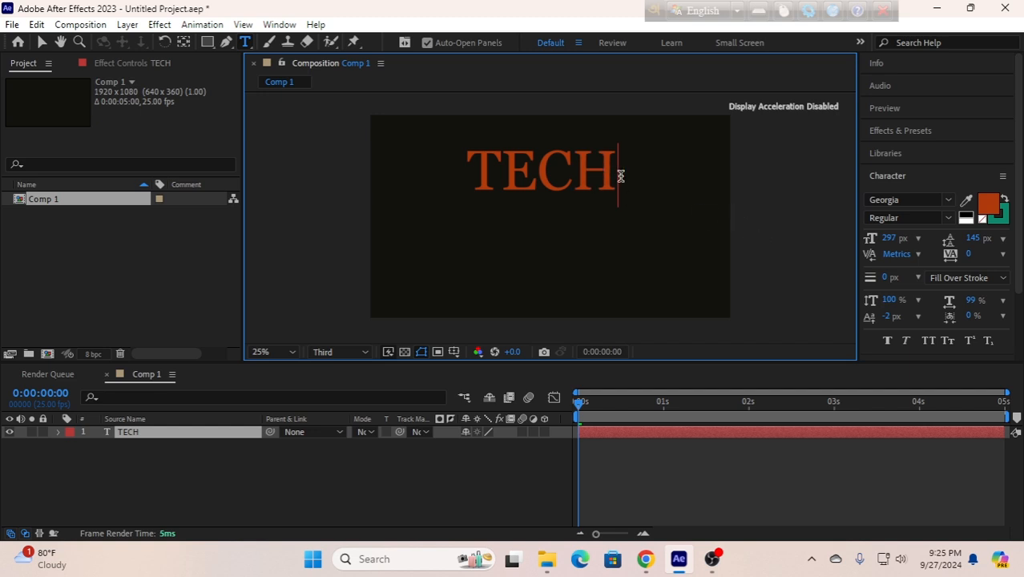
Try to change the text fill color to light grey D8D2D0
left_click(988, 207)
left_click(548, 265)
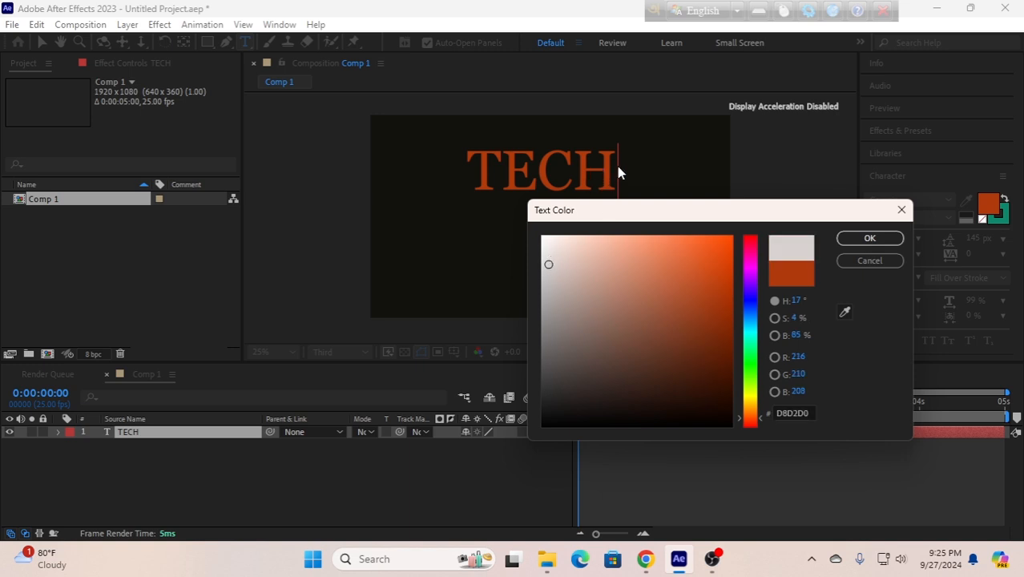
left_click(870, 238)
Set the whole TECH text's fill color to light grey D0C8C5 and its font to Gill Sans MT
left_click_drag(617, 169, 446, 175)
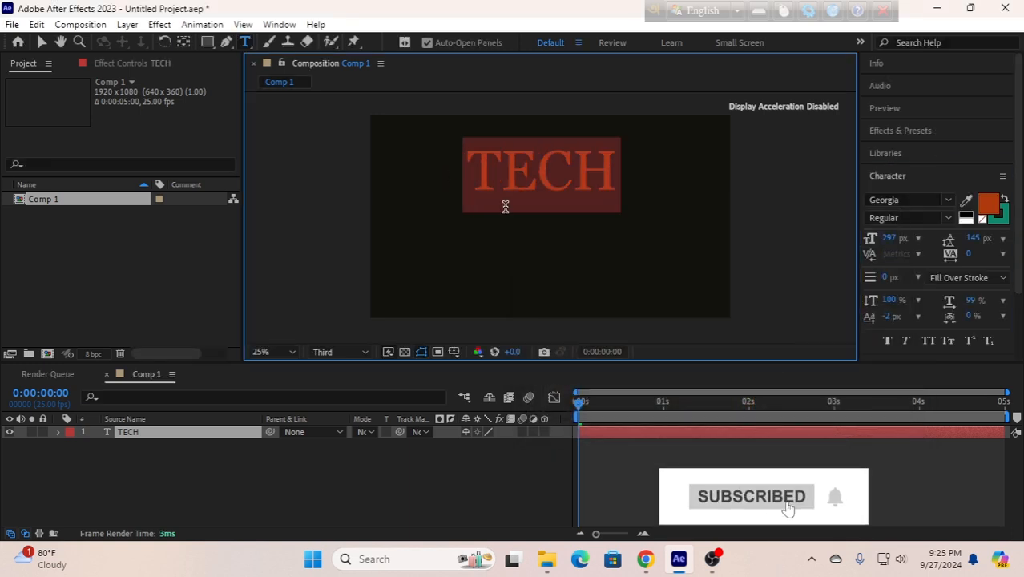
left_click(988, 210)
left_click(550, 269)
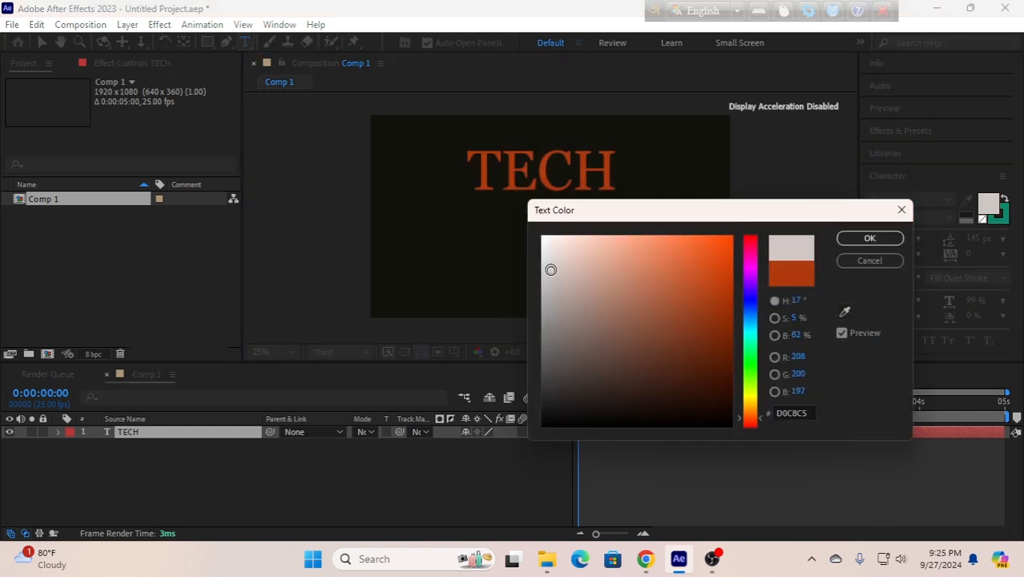
left_click(874, 238)
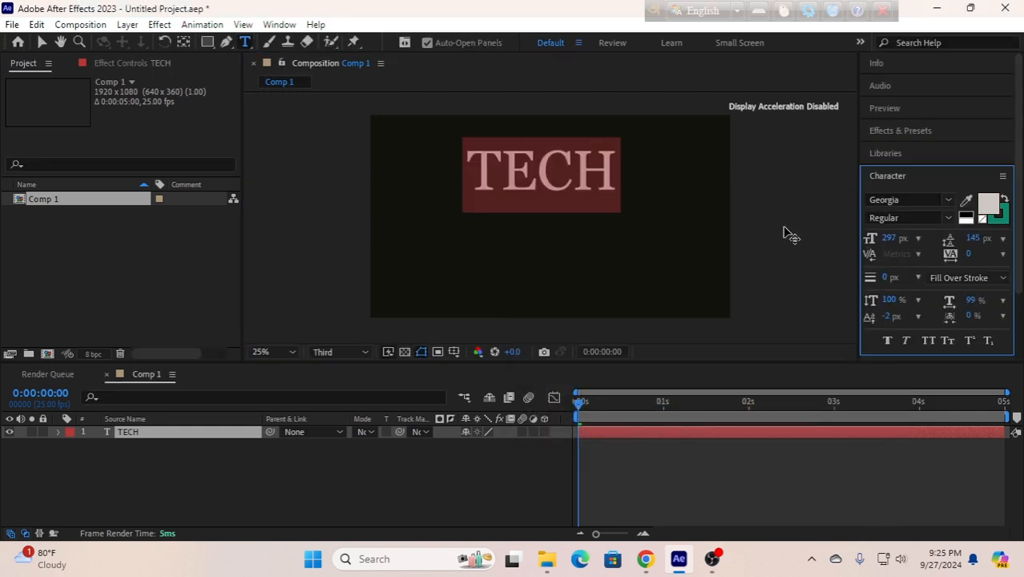
left_click(947, 202)
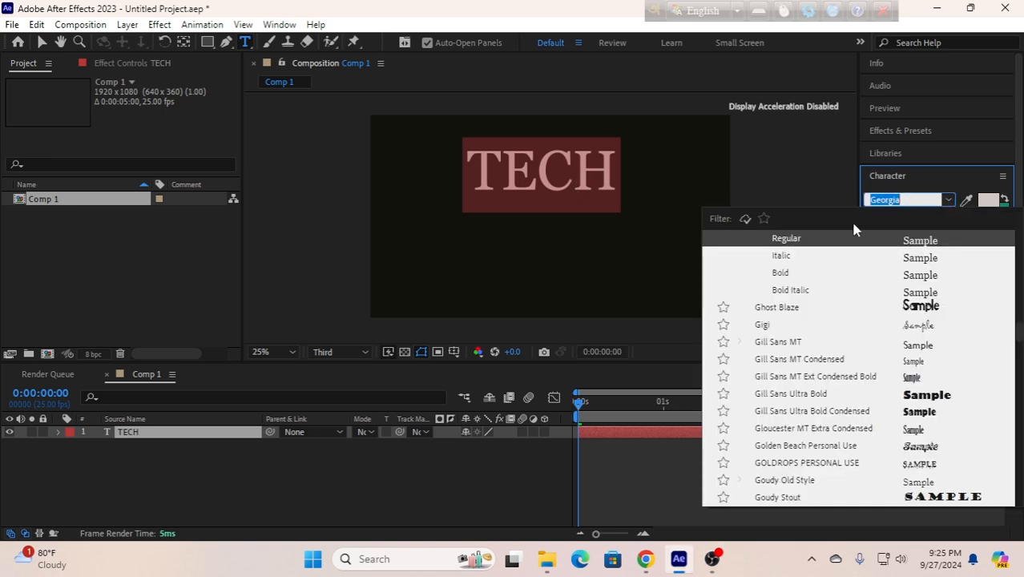
left_click(787, 346)
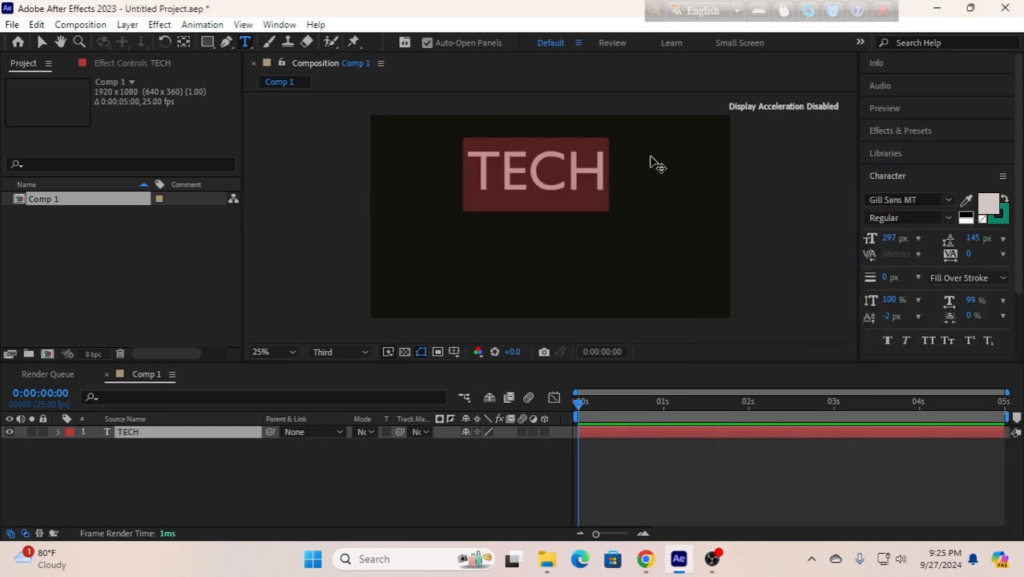
Try the Bold font style on the TECH text and switch it back to Regular
left_click(949, 218)
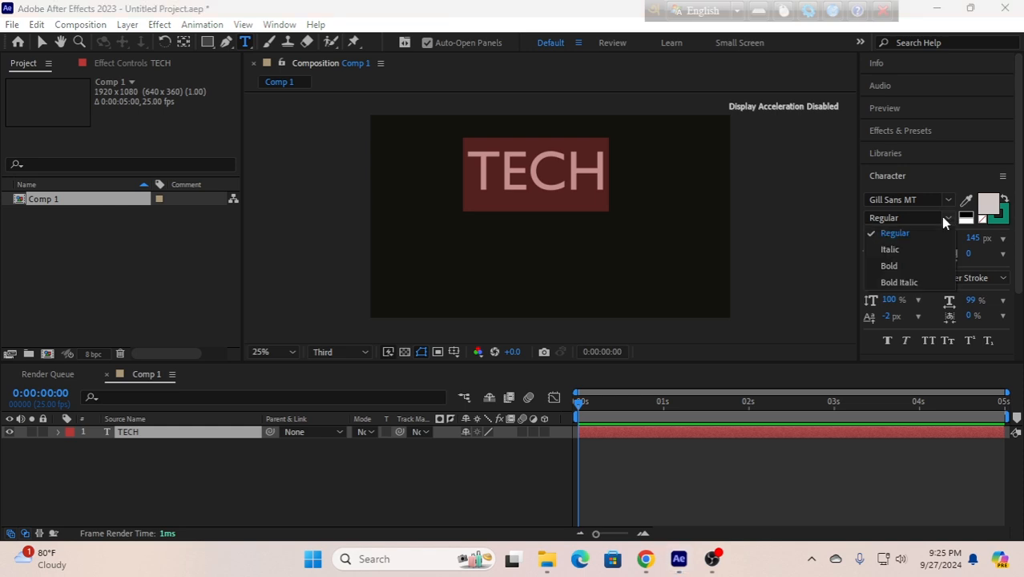
left_click(893, 264)
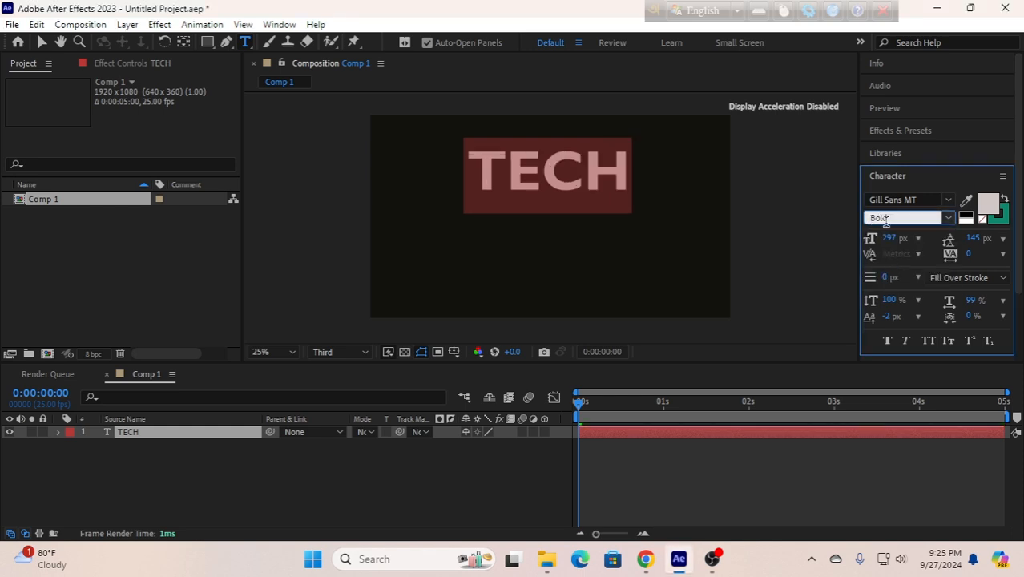
left_click(886, 221)
left_click(893, 235)
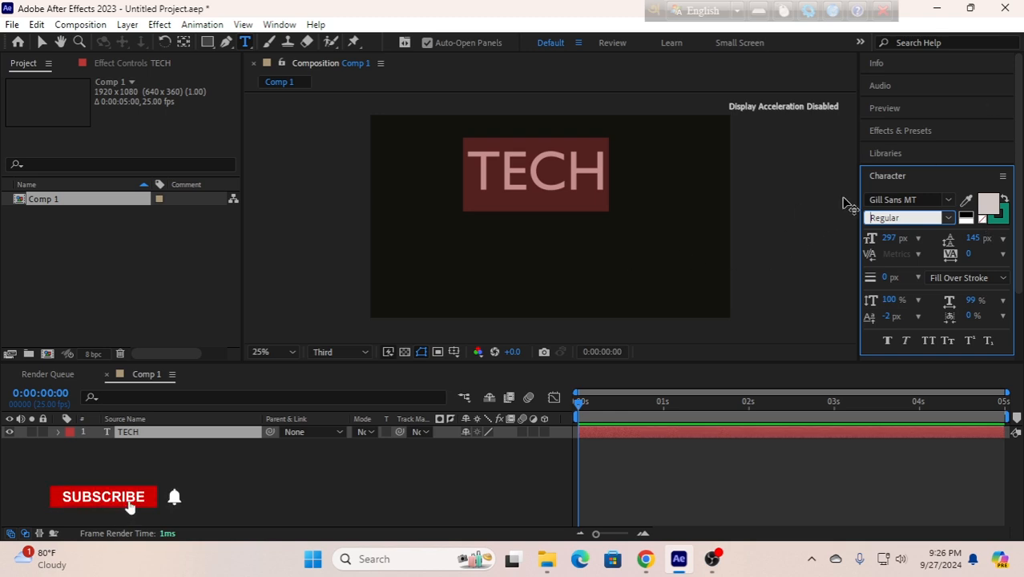
Center the TECH layer horizontally and vertically in the composition and restore the preview refresh
left_click(898, 176)
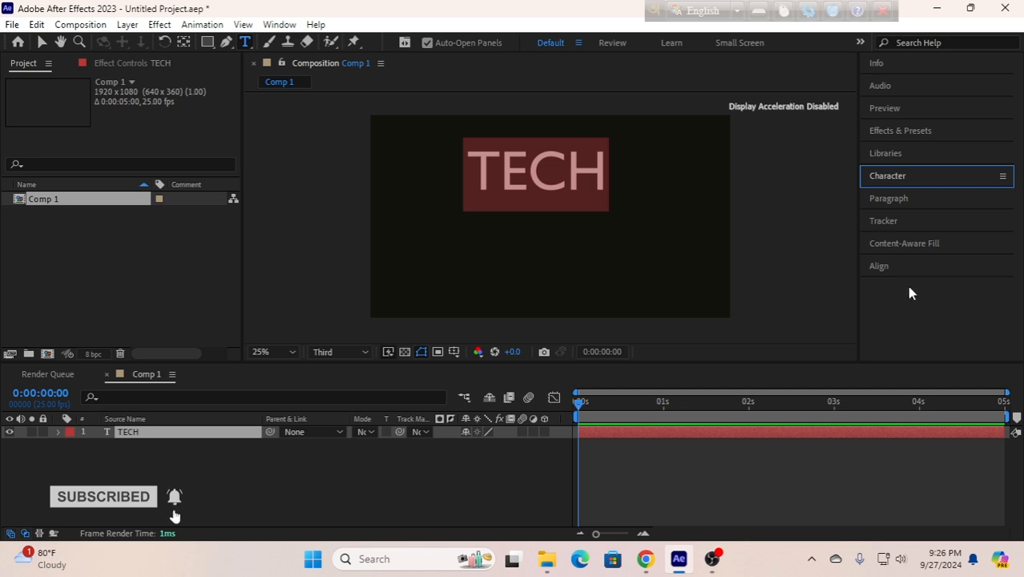
left_click(889, 266)
left_click(900, 305)
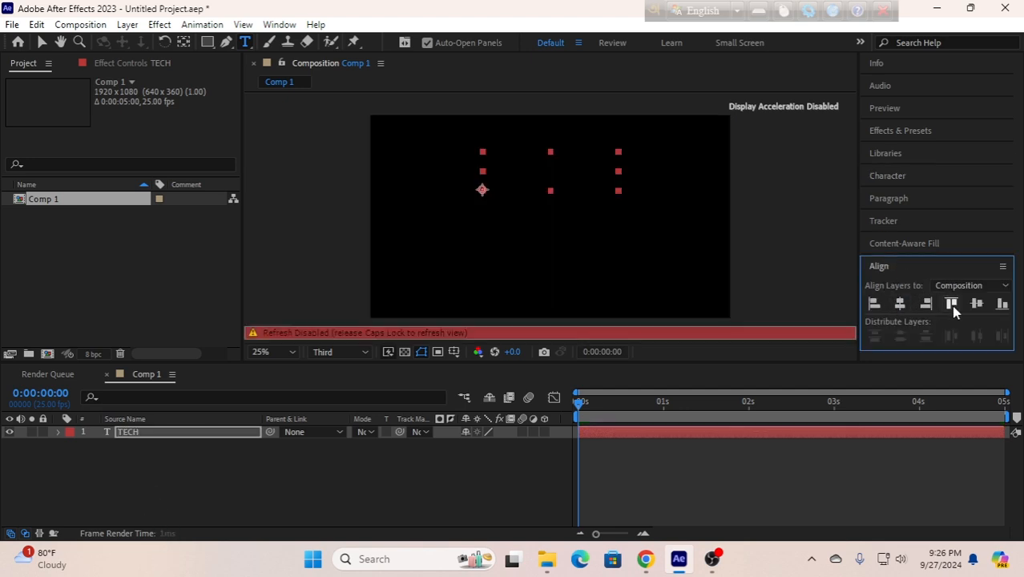
left_click(977, 303)
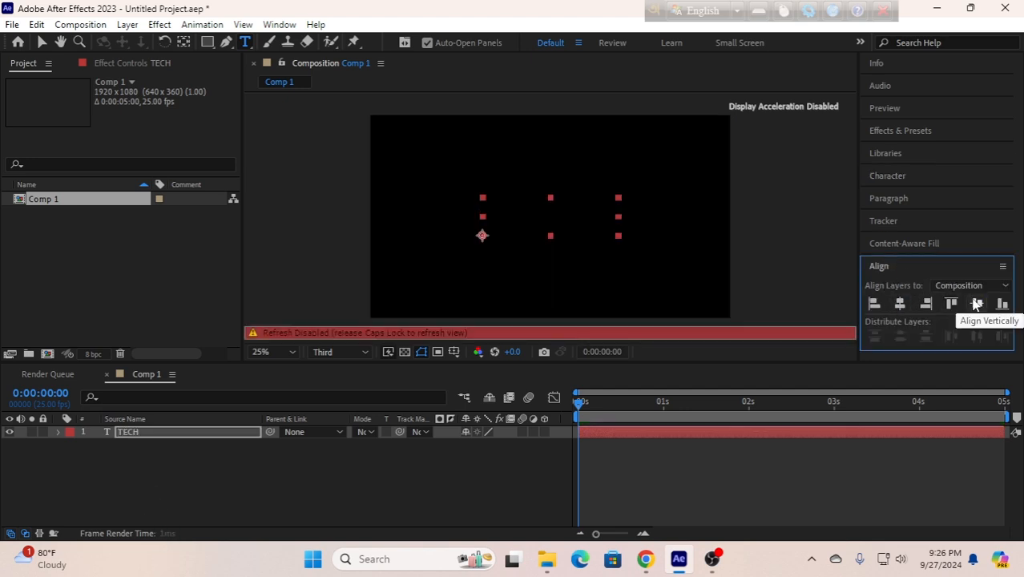
key("Caps_Lock")
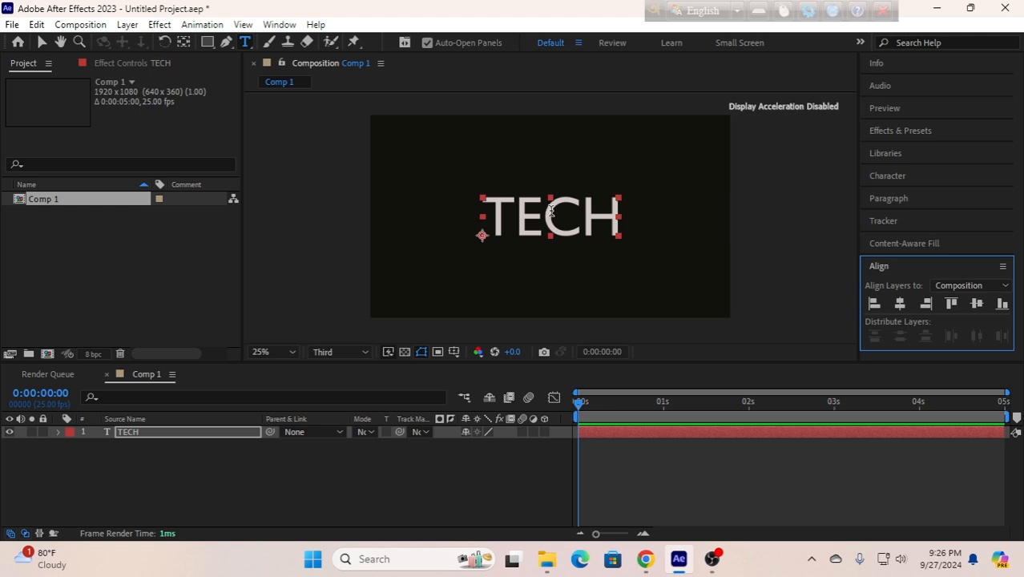
Replace the existing search term in the effects and presets library with "color"
left_click(896, 131)
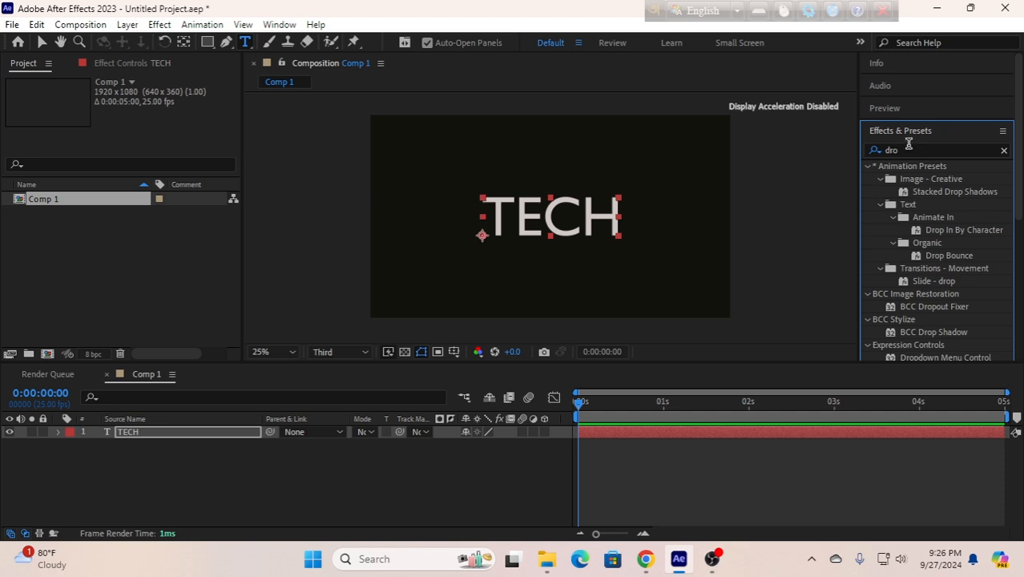
left_click(906, 149)
key("BackSpace")
key("BackSpace")
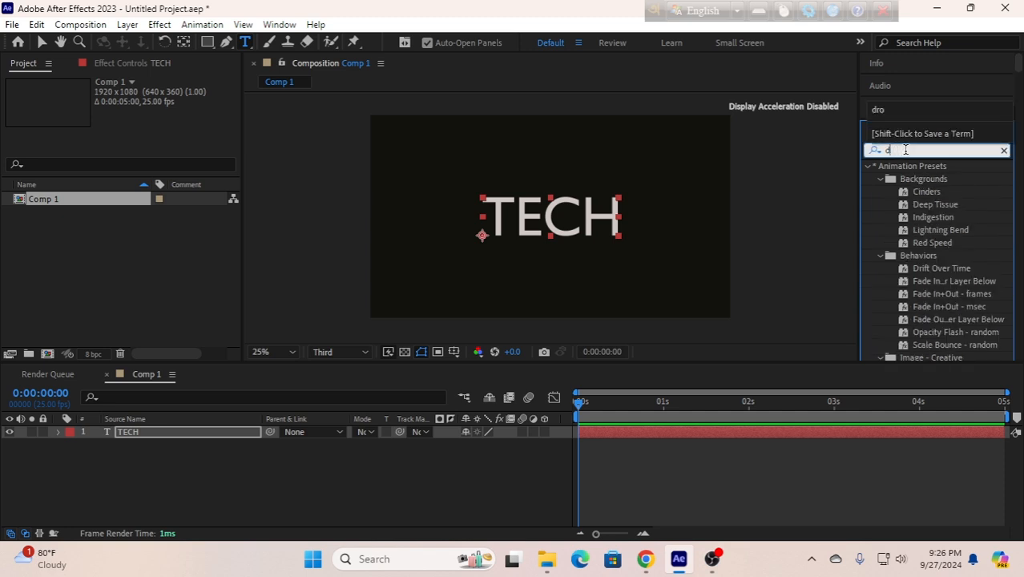
key("BackSpace")
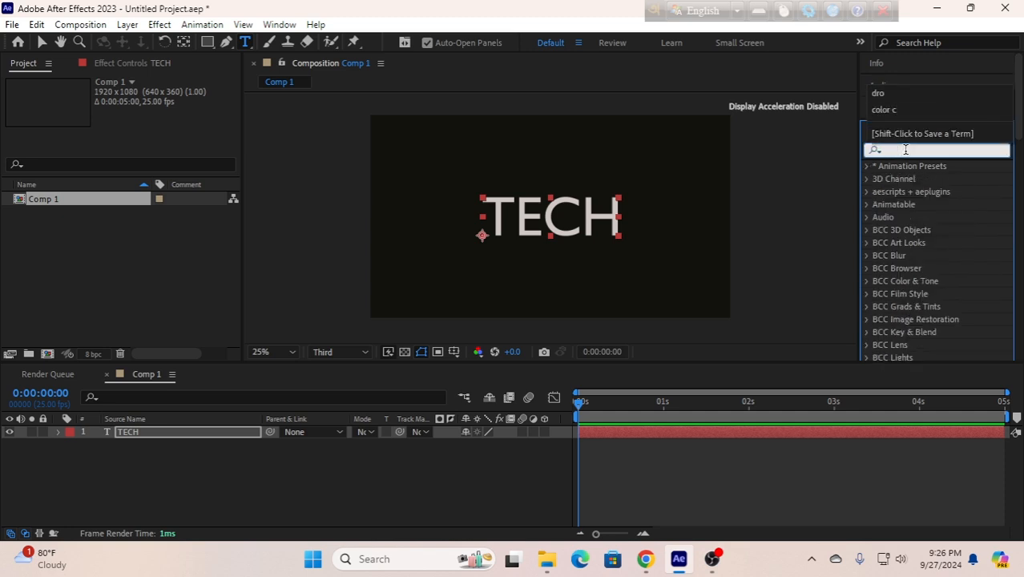
type("cl")
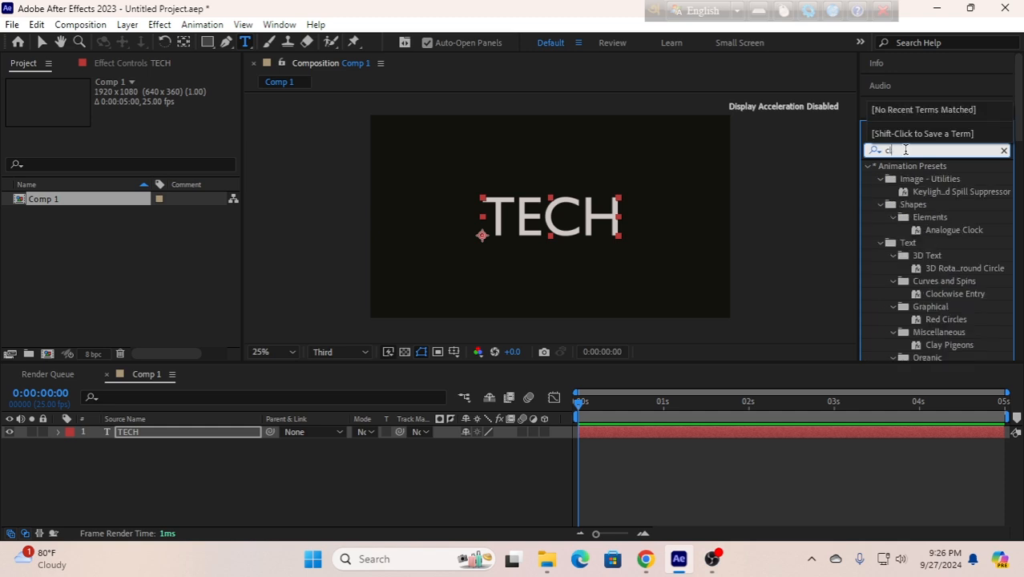
key("BackSpace")
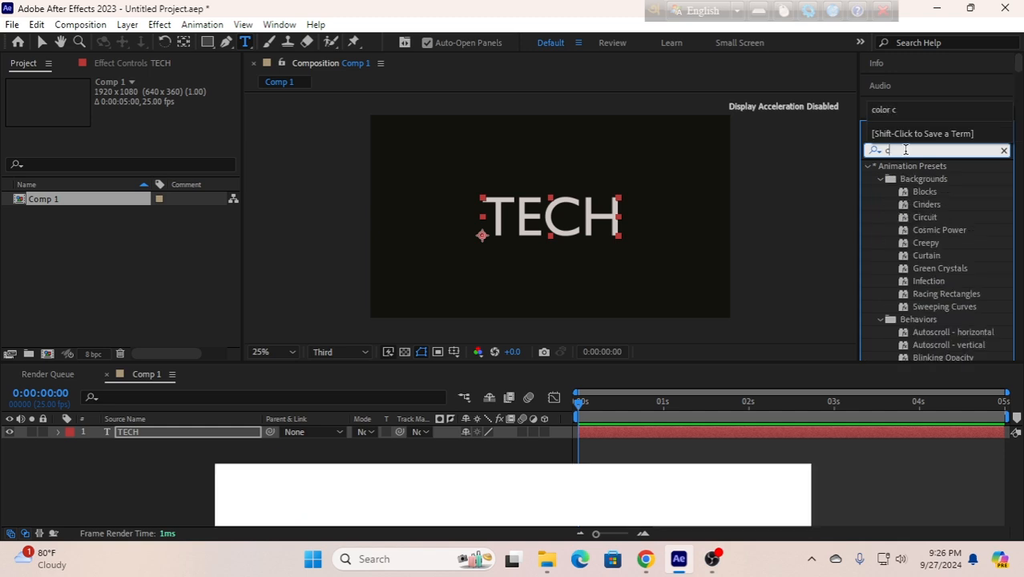
type("olor")
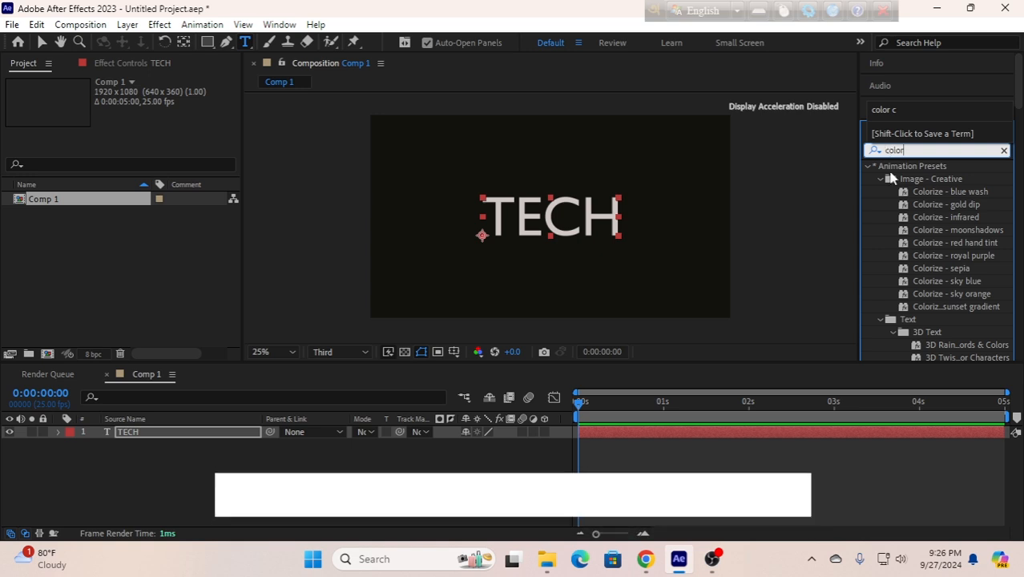
Narrow the effects search to "color c" and apply the Color Control effect to the TECH layer
scroll(935, 313, "down", 5)
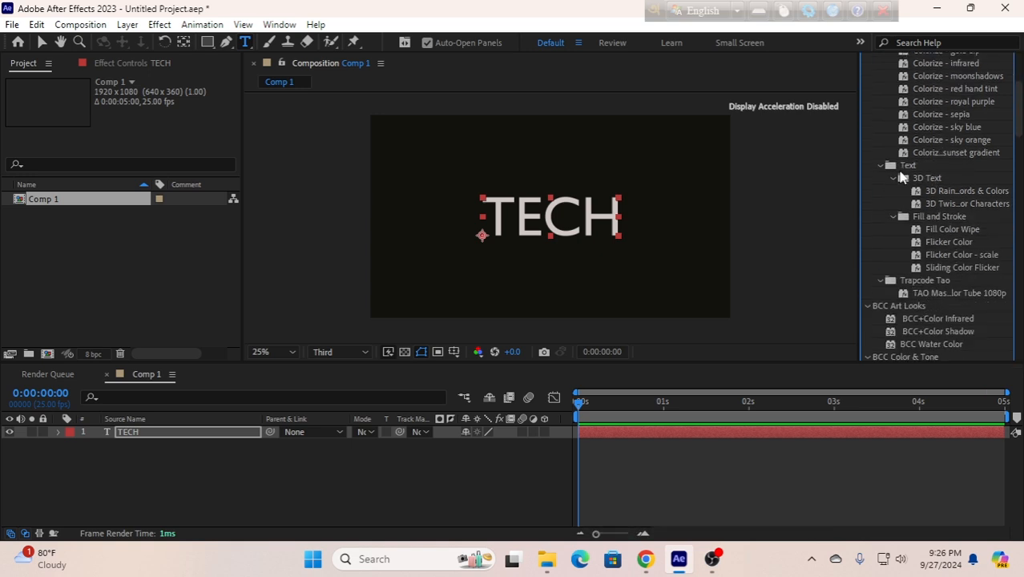
scroll(931, 238, "down", 10)
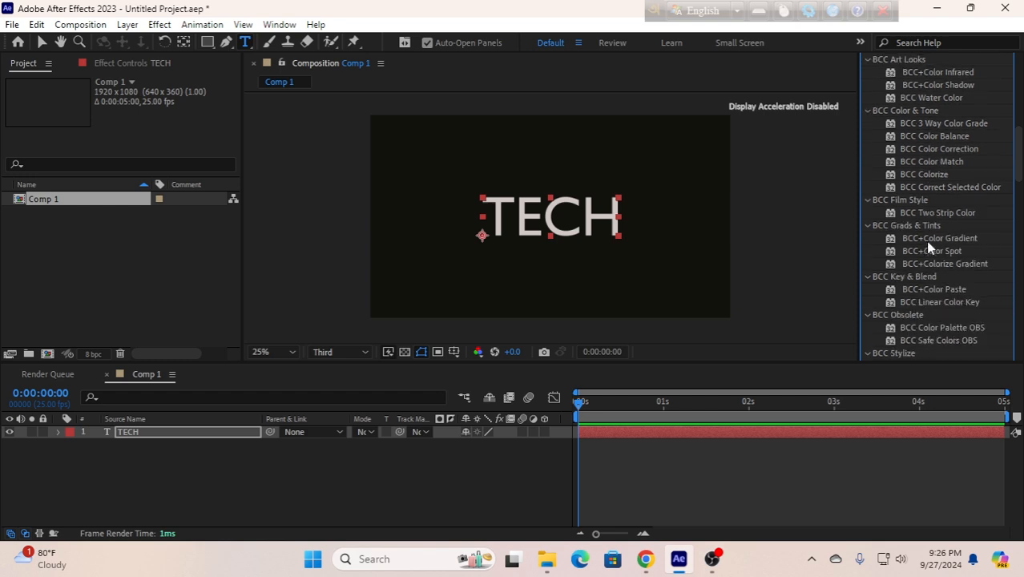
scroll(918, 301, "down", 7)
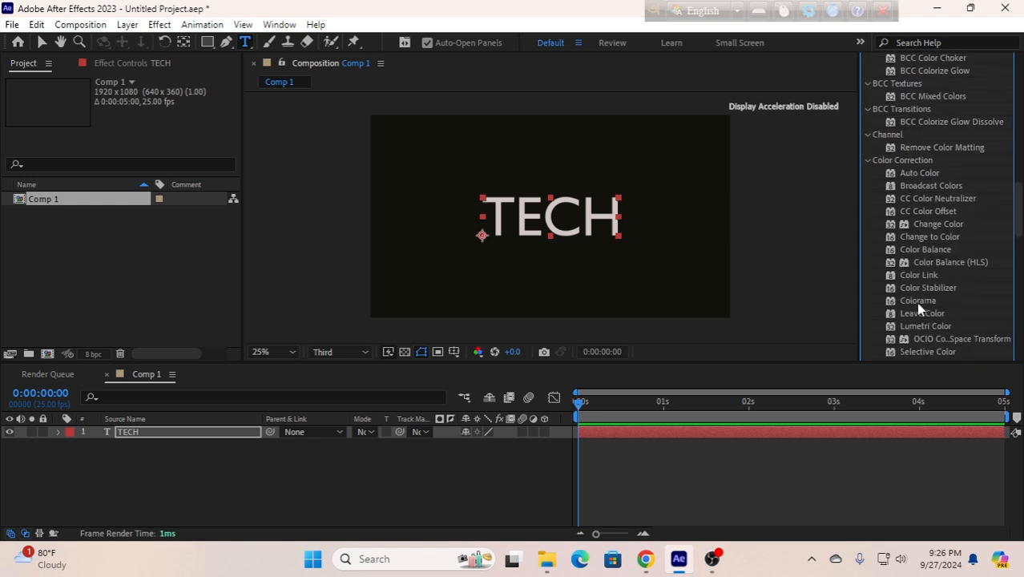
scroll(916, 303, "up", 20)
scroll(921, 301, "up", 2)
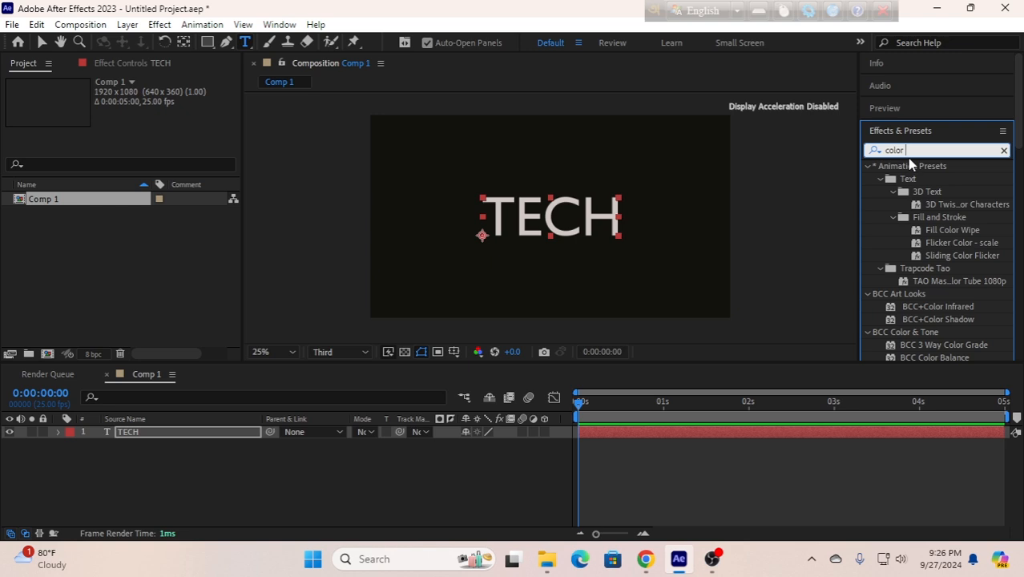
scroll(925, 321, "down", 2)
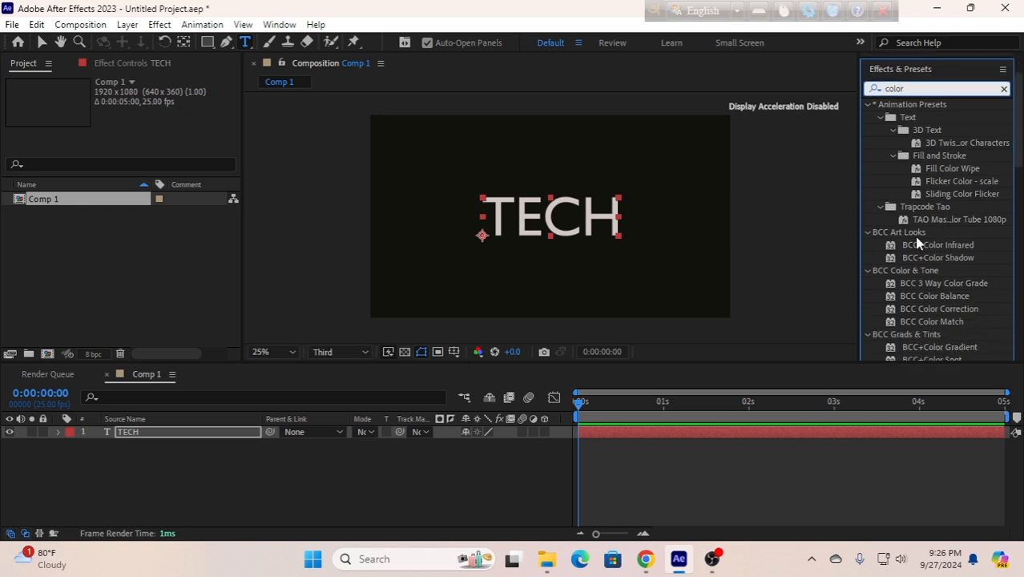
scroll(917, 305, "down", 7)
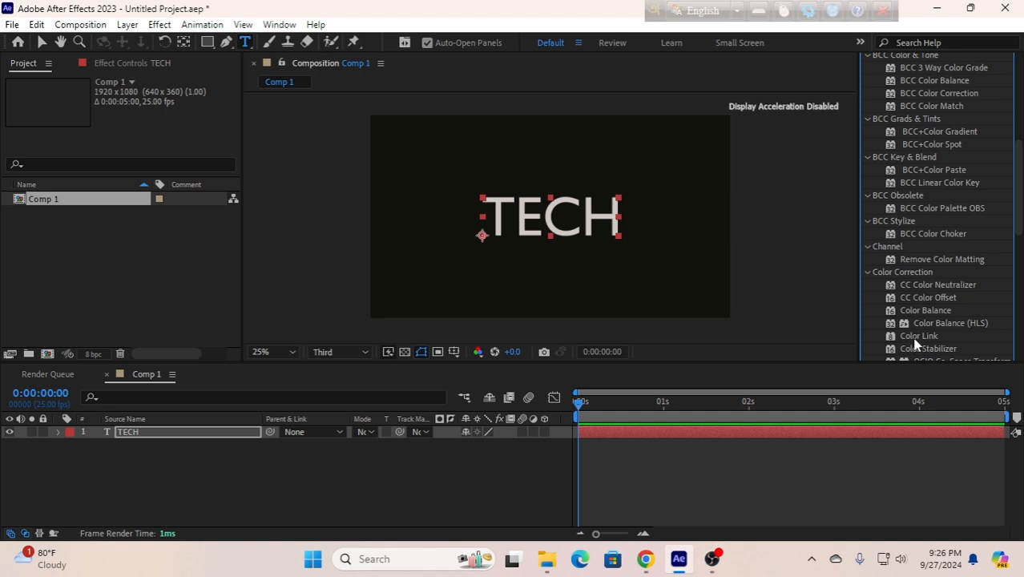
scroll(918, 337, "up", 10)
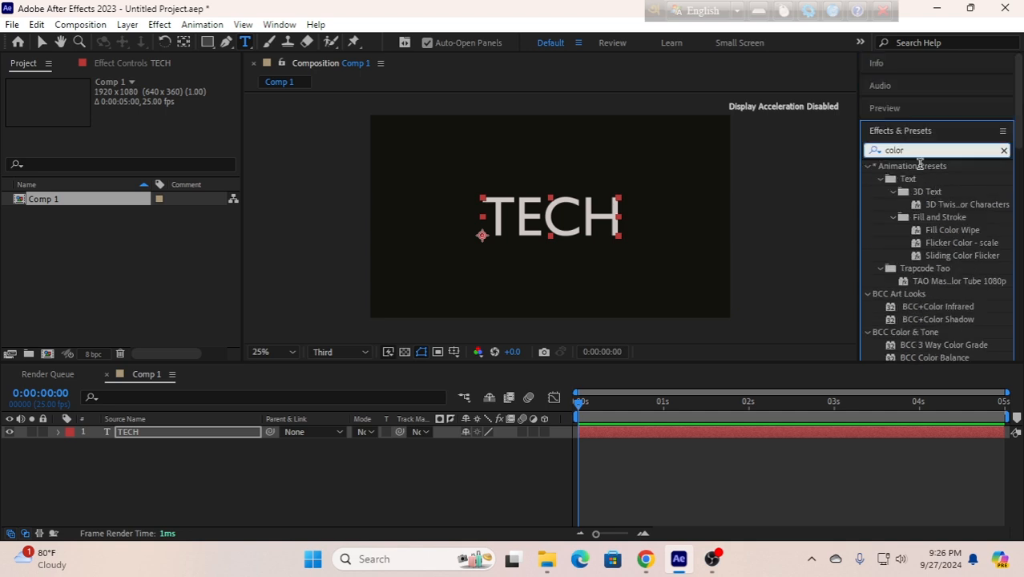
type("c")
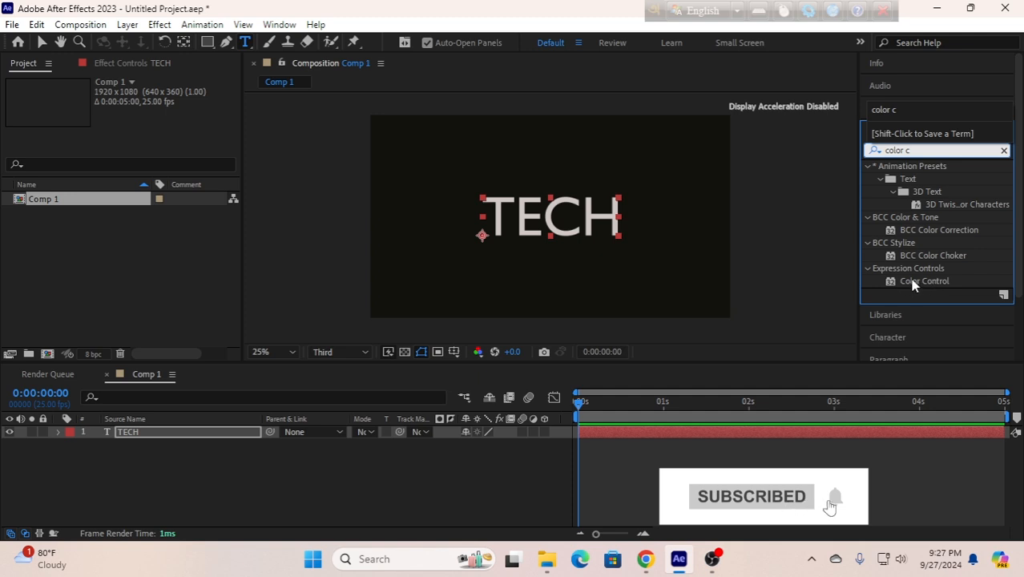
left_click_drag(915, 283, 176, 436)
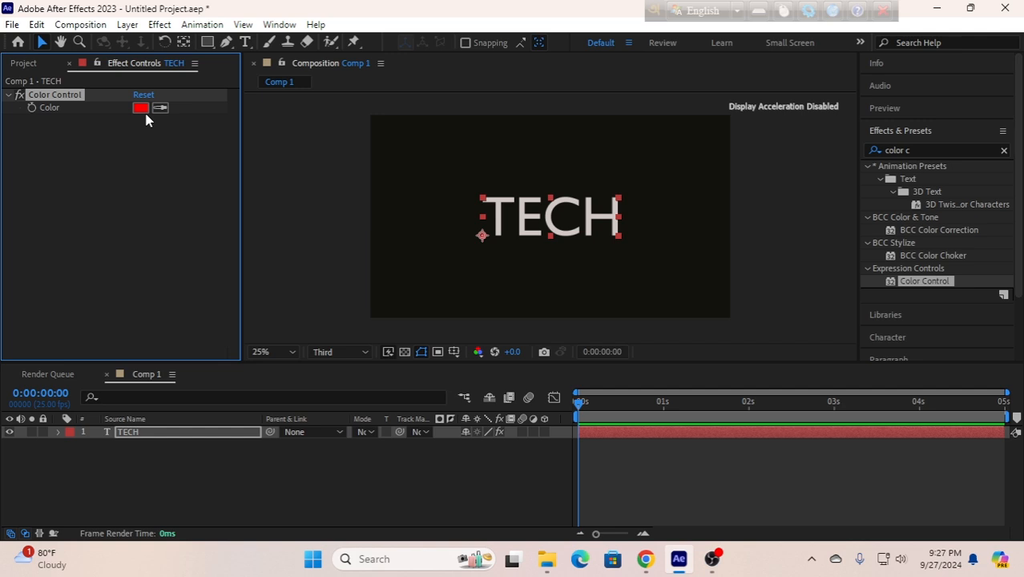
Search the effects library for "drop" and apply the Perspective Drop Shadow effect to the TECH layer
left_click(920, 150)
key("BackSpace")
key("BackSpace")
key("BackSpace")
key("BackSpace")
key("BackSpace")
key("BackSpace")
key("BackSpace")
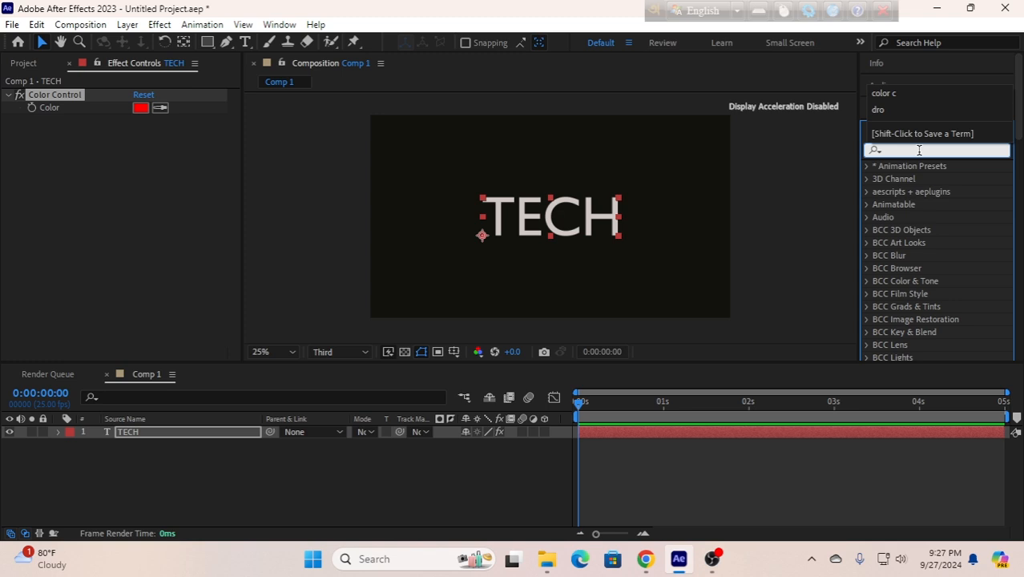
type("dro")
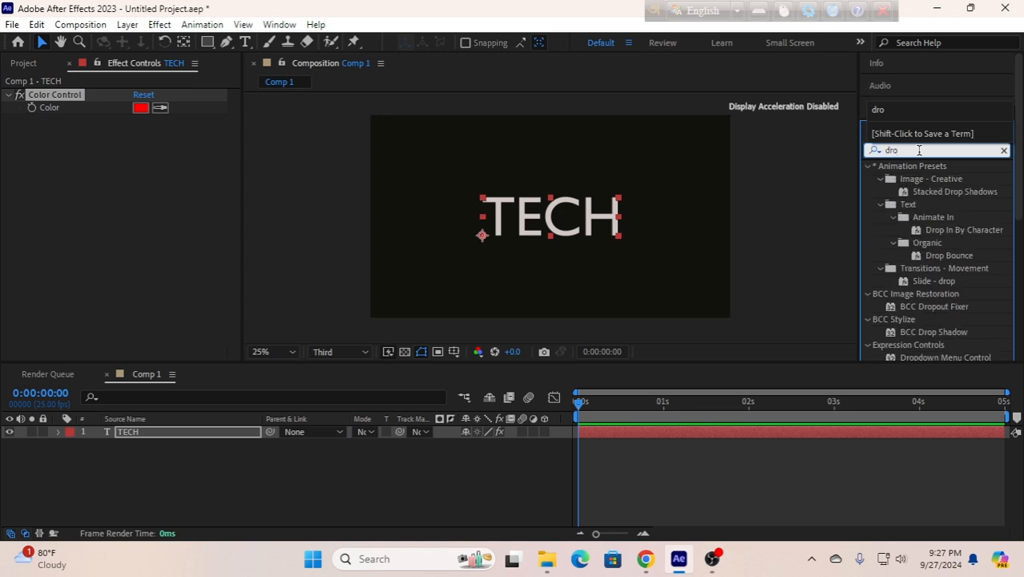
type("b")
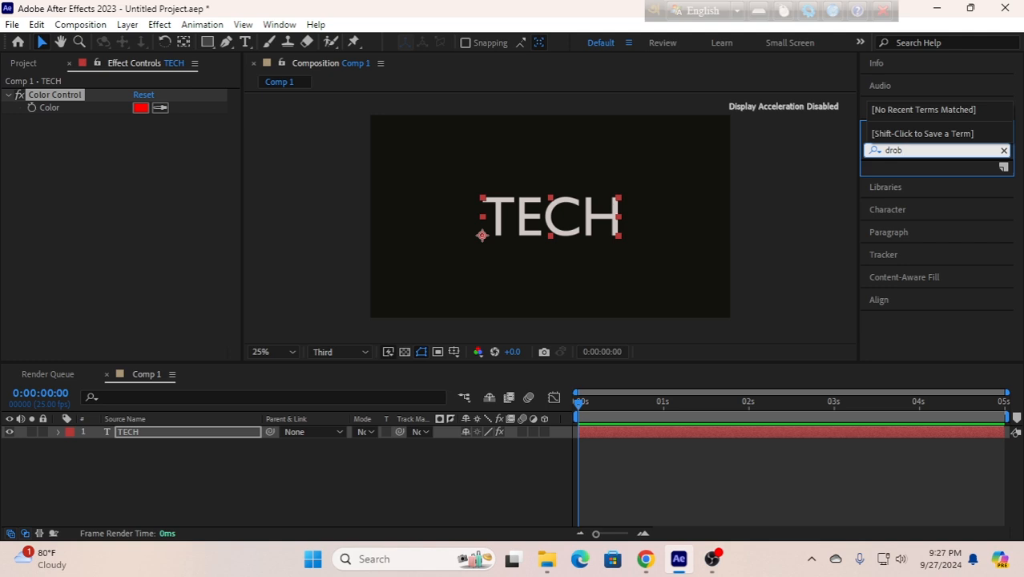
key("BackSpace")
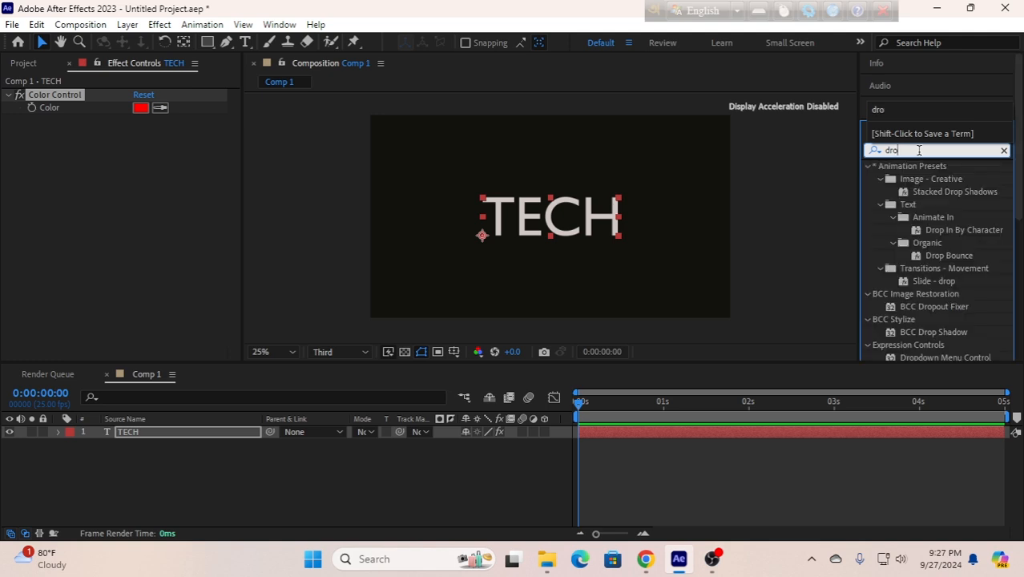
type("p")
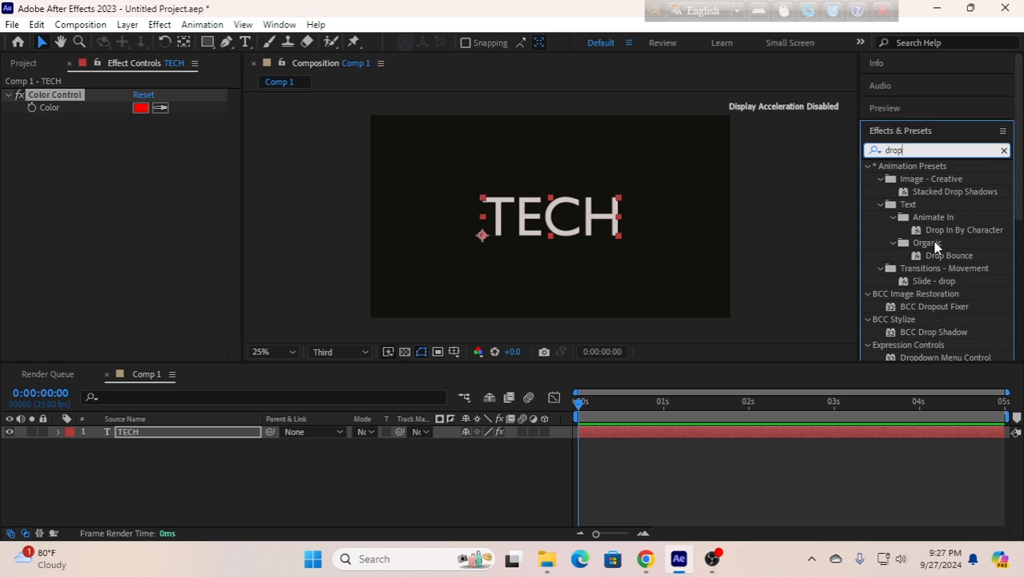
scroll(914, 253, "down", 4)
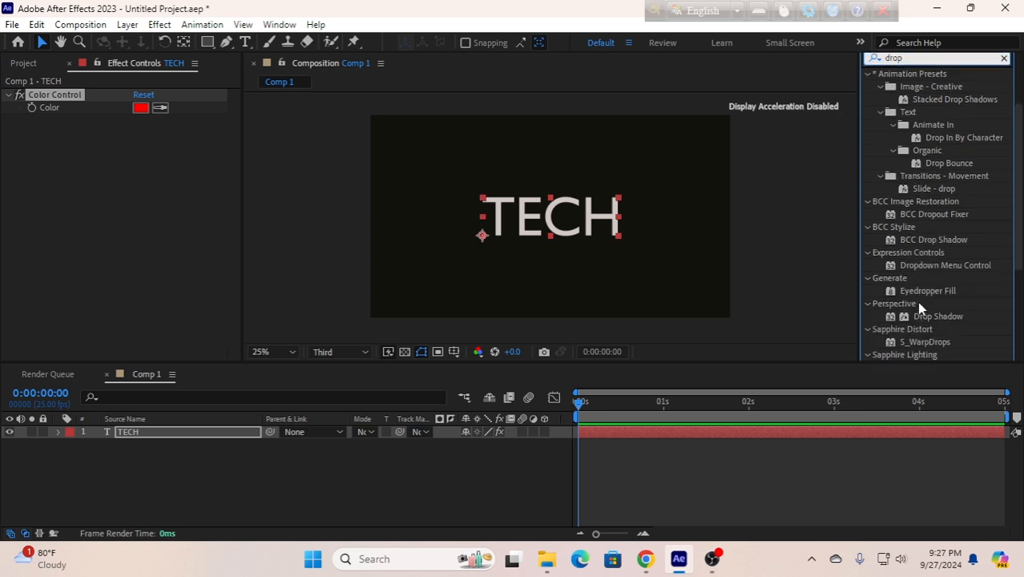
scroll(926, 287, "down", 1)
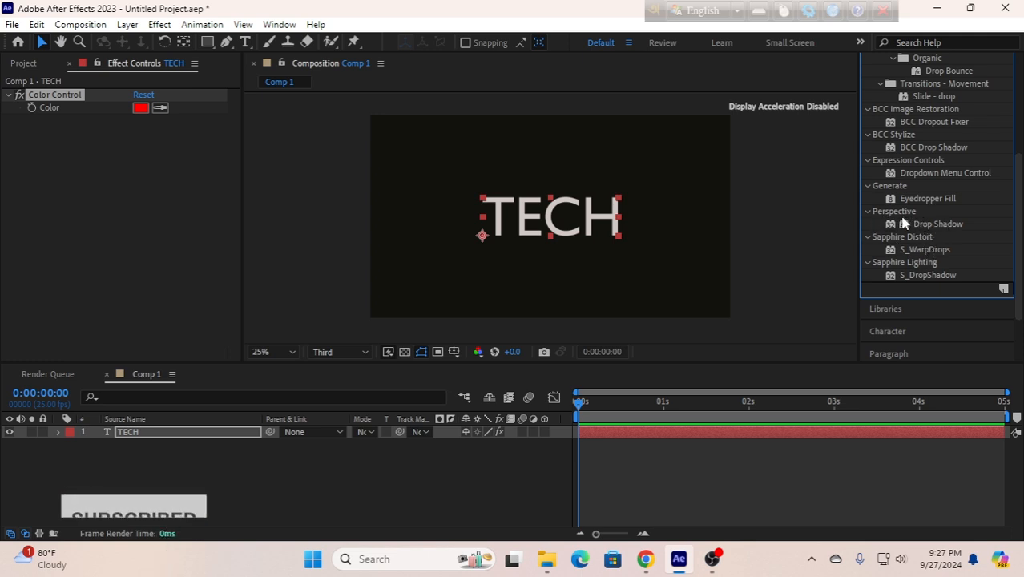
left_click_drag(927, 223, 171, 435)
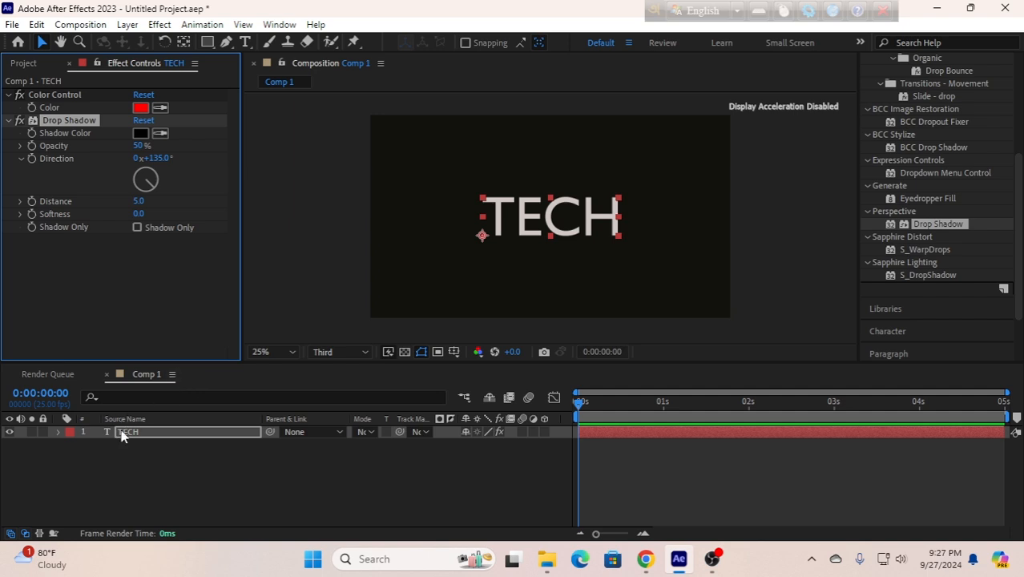
Link the Drop Shadow's Shadow Color property on the TECH layer to the Color Control effect's Color
left_click(59, 431)
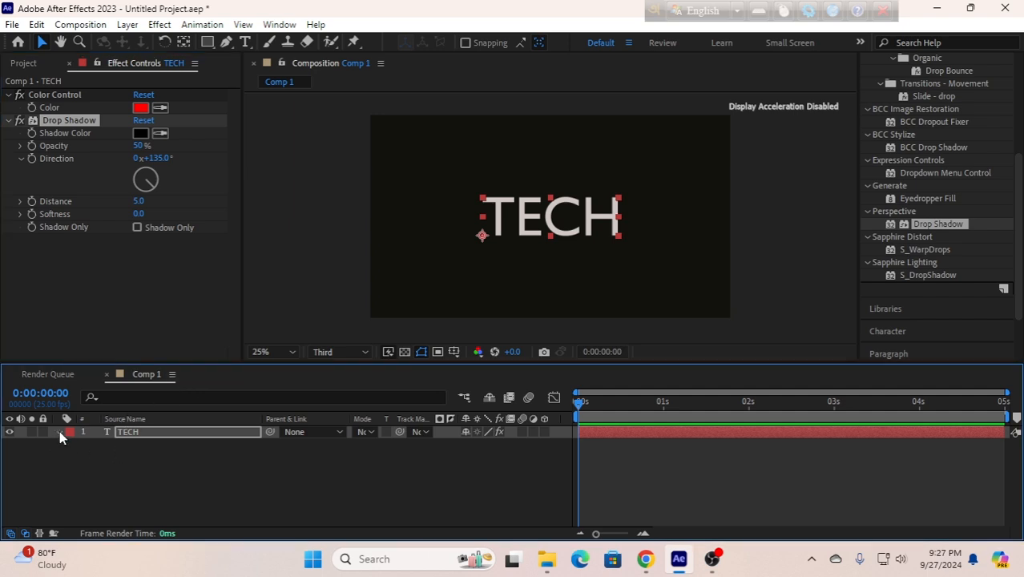
left_click(70, 459)
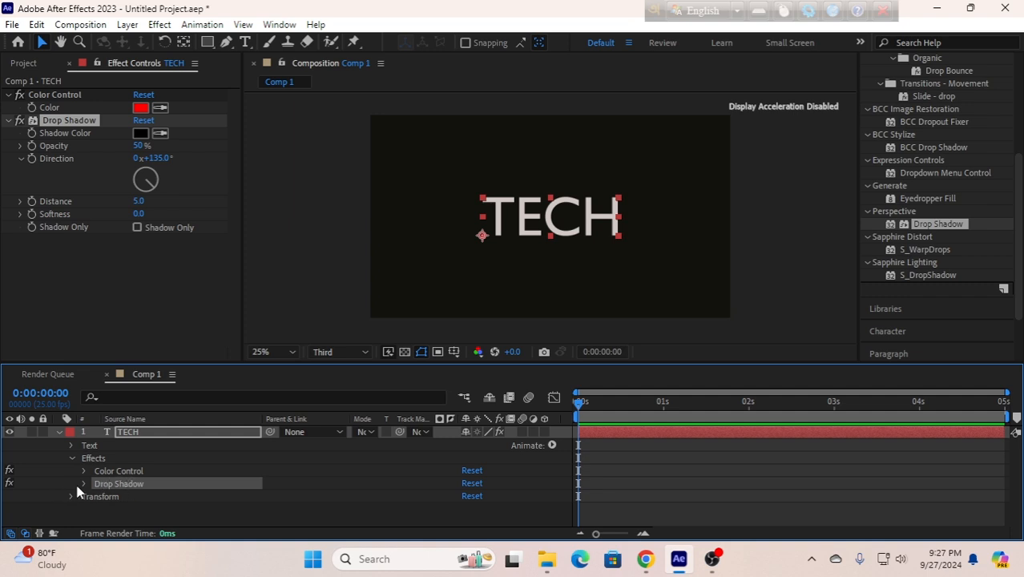
left_click(84, 484)
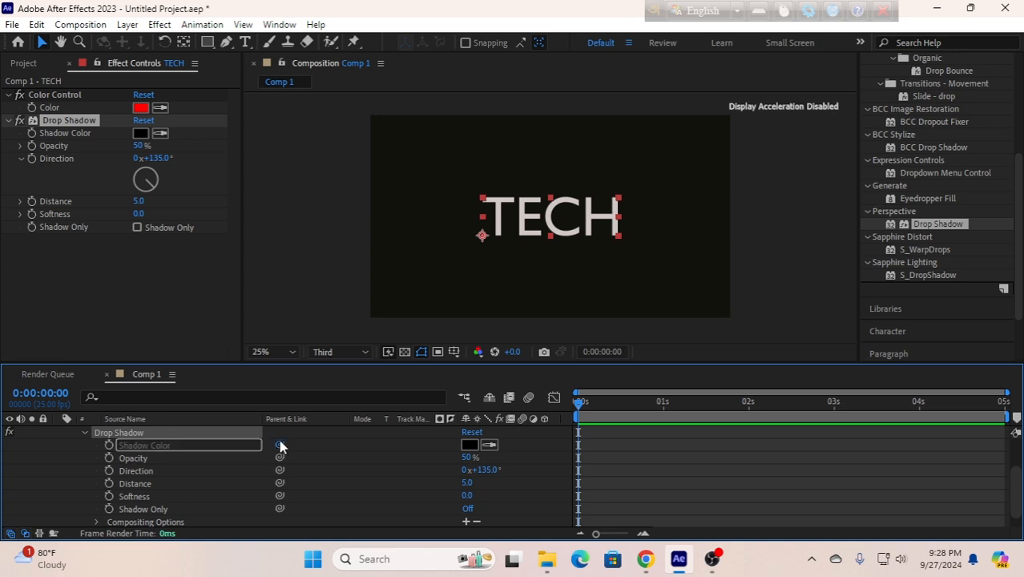
left_click_drag(280, 446, 71, 105)
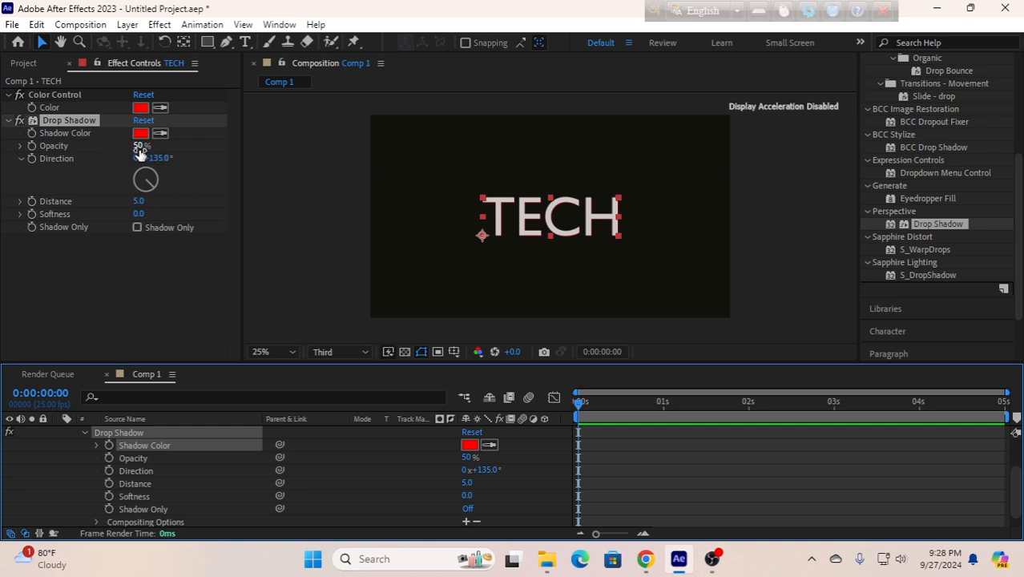
Set the Drop Shadow's opacity to 100%, its distance to 0 and its softness to 10
left_click_drag(138, 146, 409, 160)
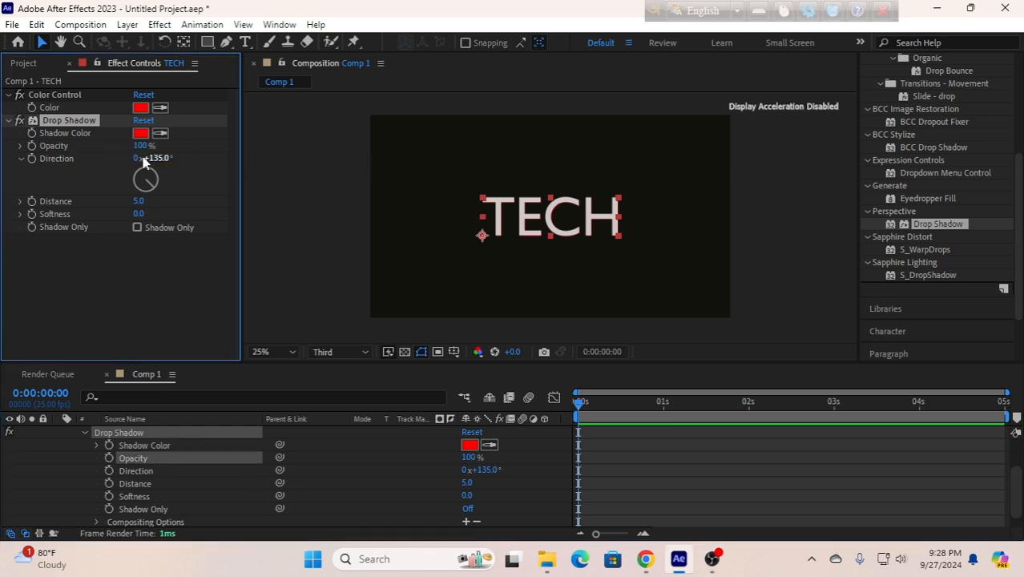
left_click(140, 201)
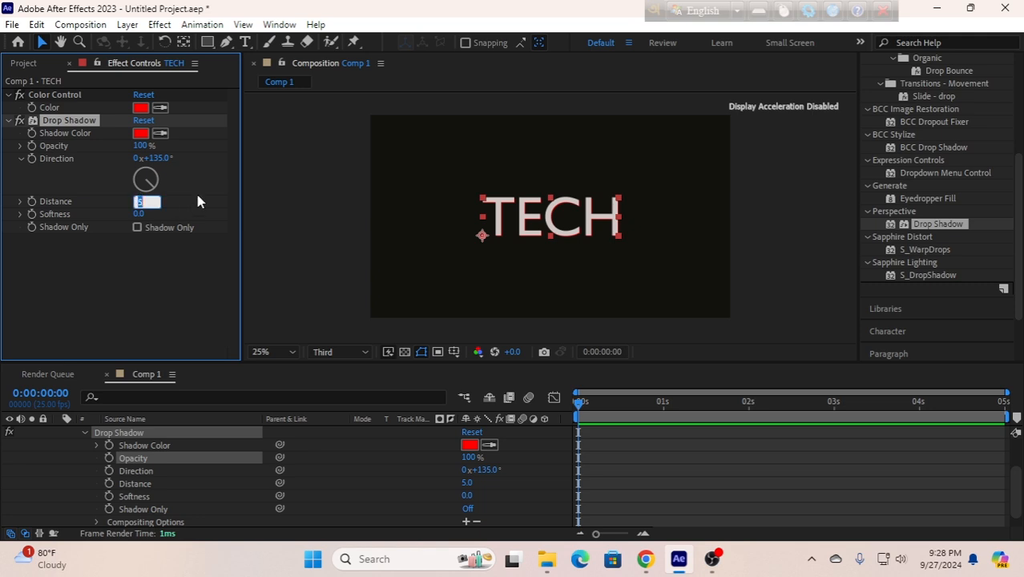
type("0")
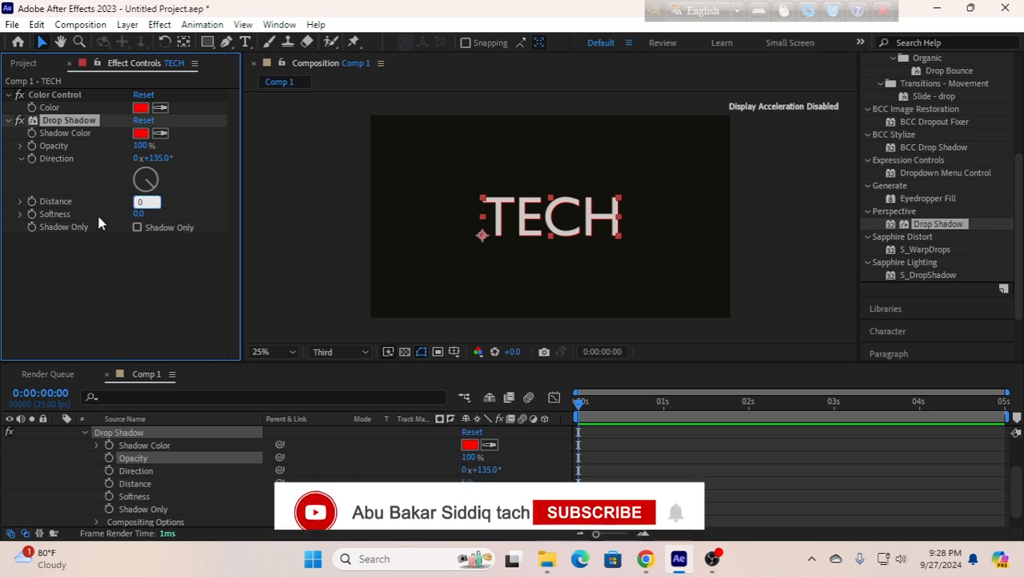
key("Tab")
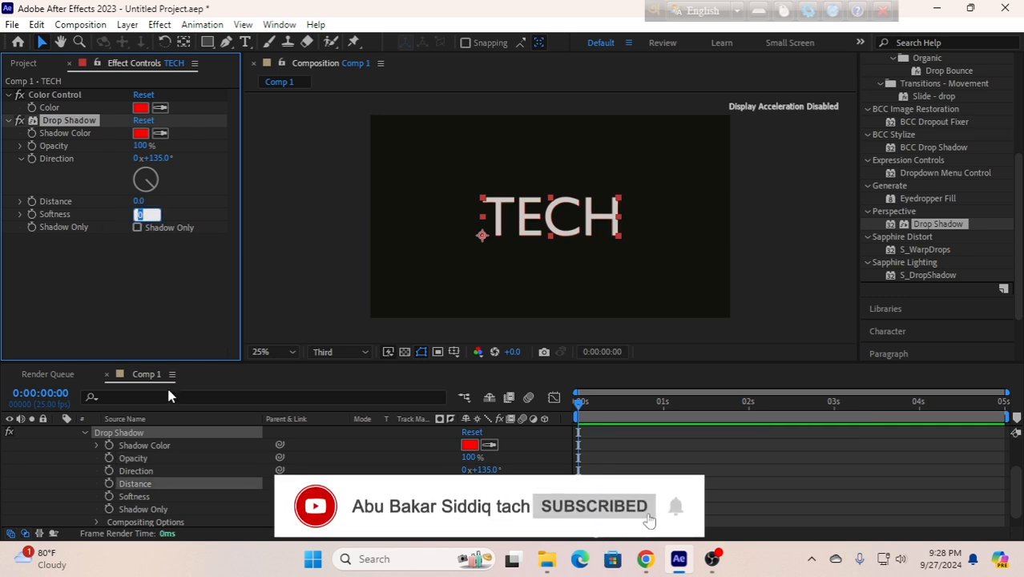
type("10")
key("Return")
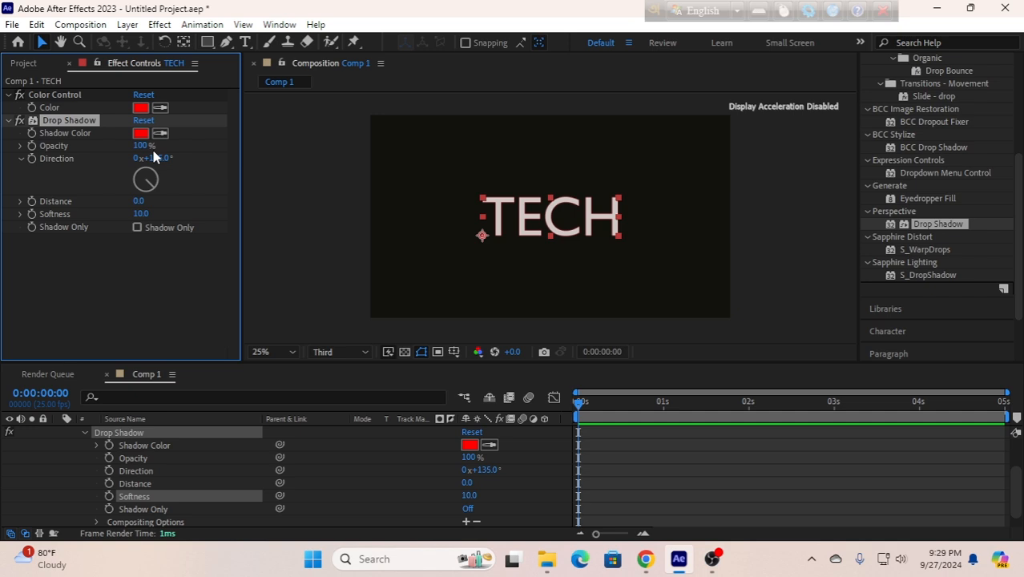
Duplicate the Drop Shadow effect and set the copy's softness to 20
key("ctrl+d")
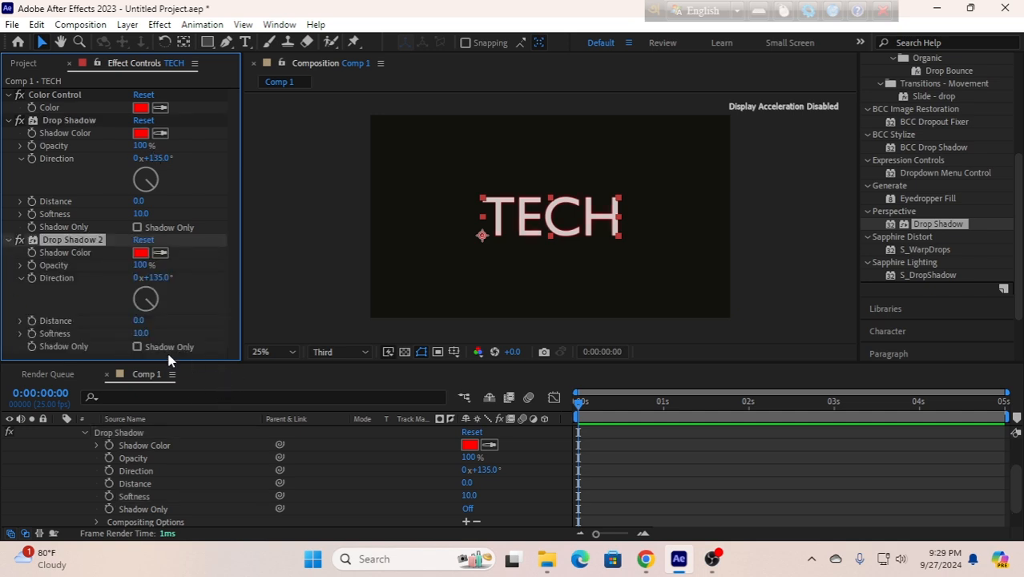
left_click(140, 333)
type("20")
key("Return")
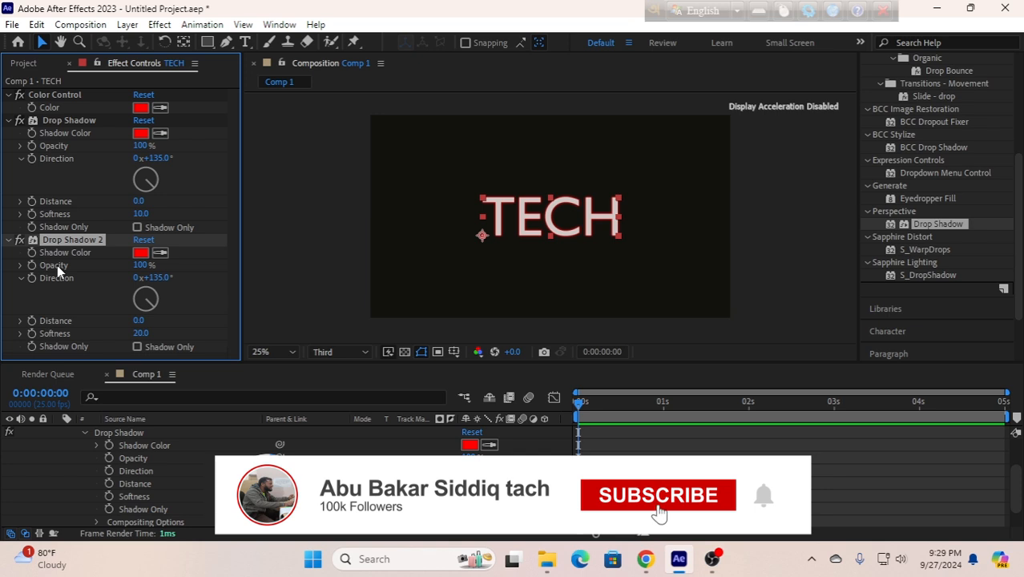
Duplicate the Drop Shadow 2 effect on the TECH layer and set the copy's softness to 50
key("ctrl+d")
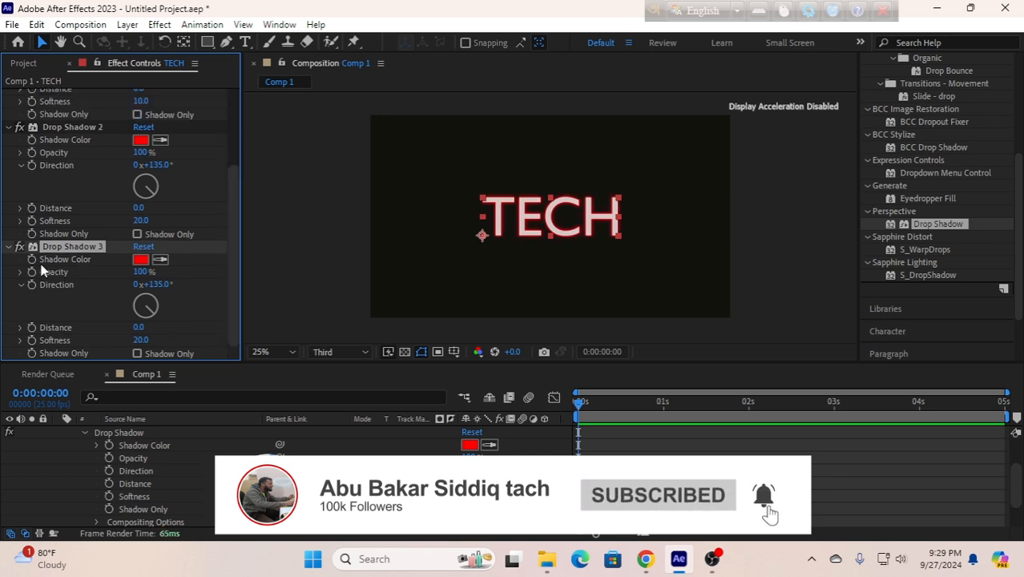
left_click(143, 339)
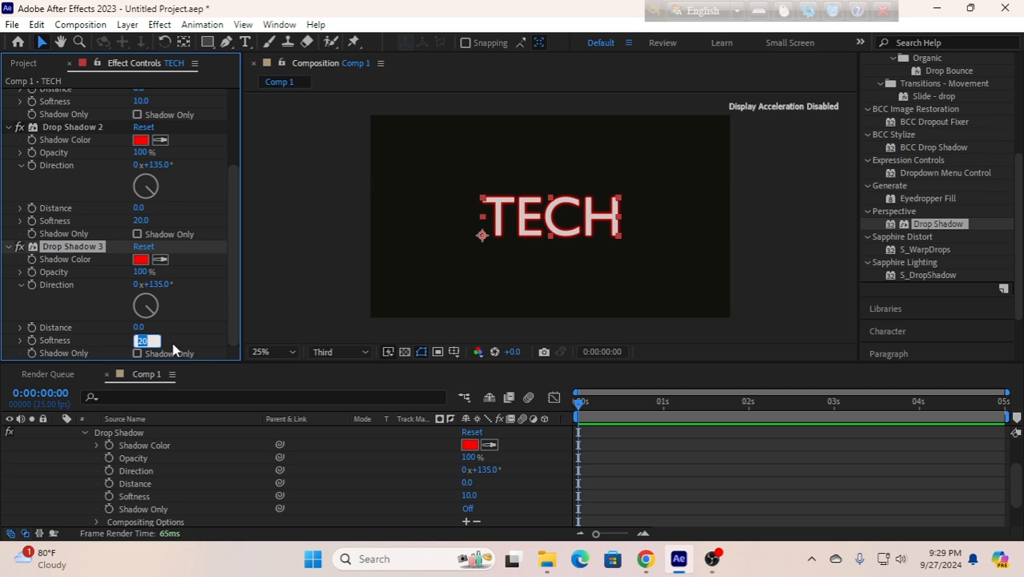
type("50")
key("Return")
Duplicate the Drop Shadow with softness 50 and set the new copy's softness to 100
key("ctrl+d")
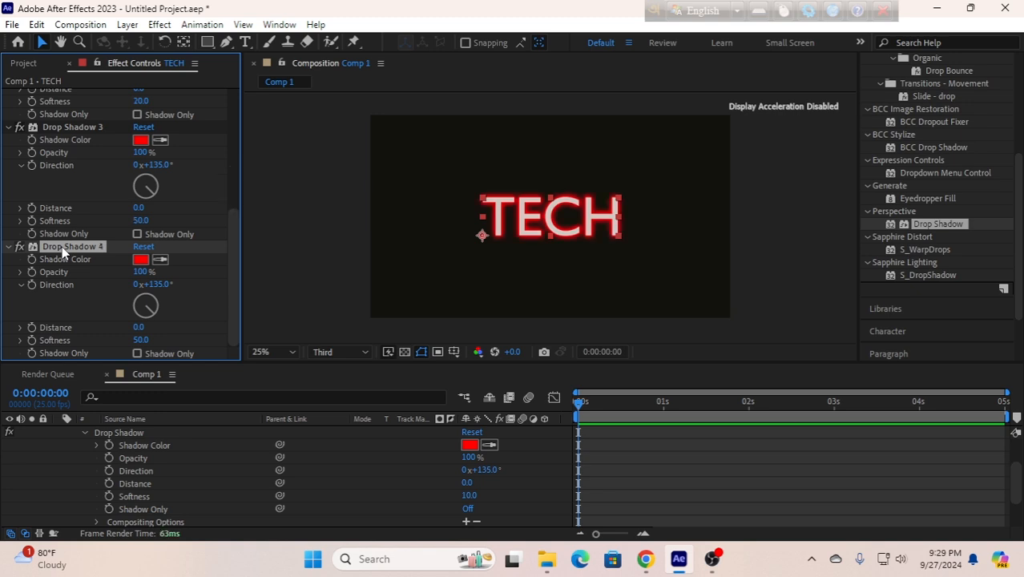
left_click(140, 340)
type("100")
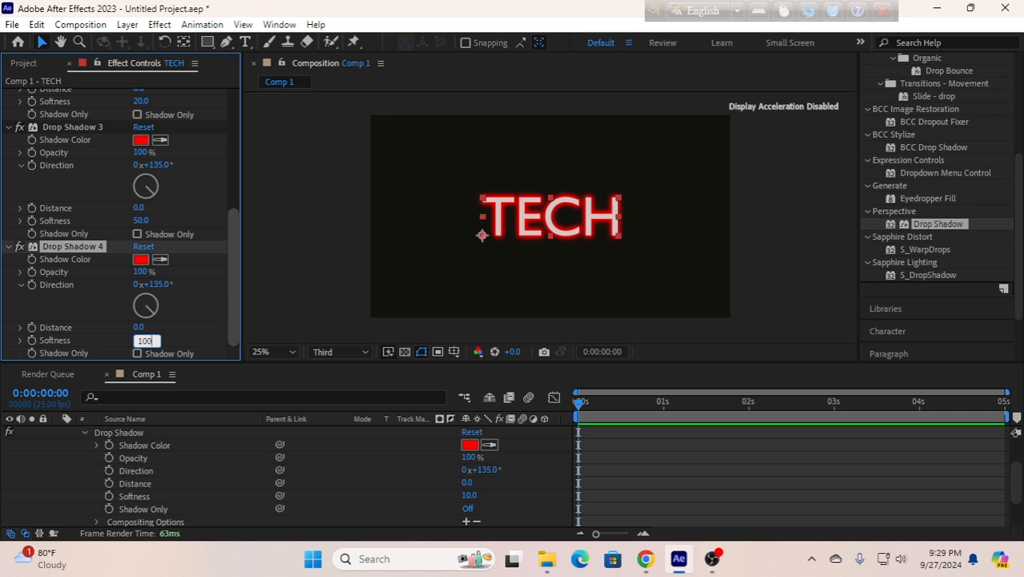
key("Return")
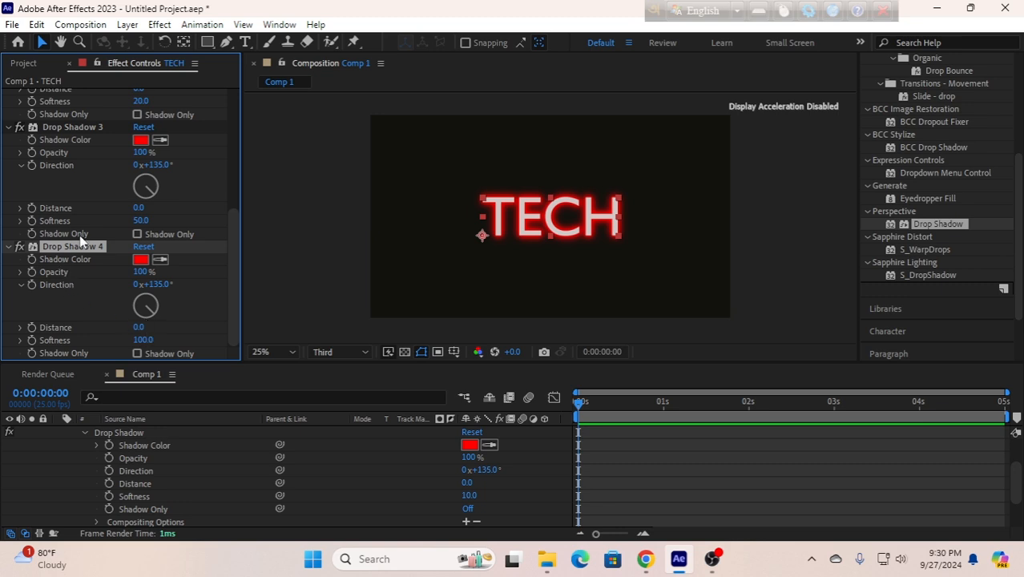
Duplicate the Drop Shadow with softness 100 and set the new copy's softness to 200
key("ctrl+d")
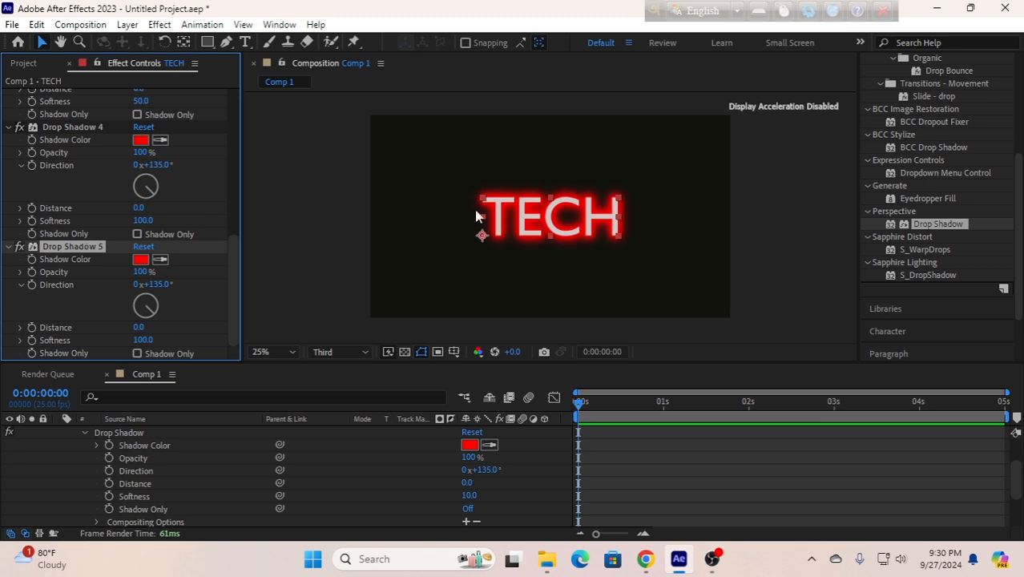
left_click(143, 341)
type("200")
key("Return")
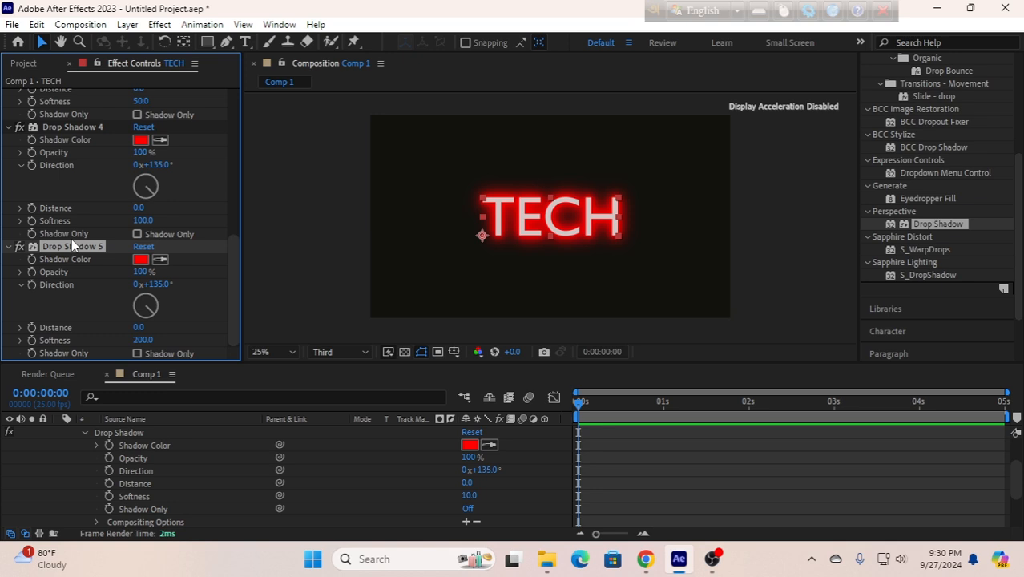
Duplicate the Drop Shadow with softness 200 and set the new copy's softness to 1000
key("ctrl+d")
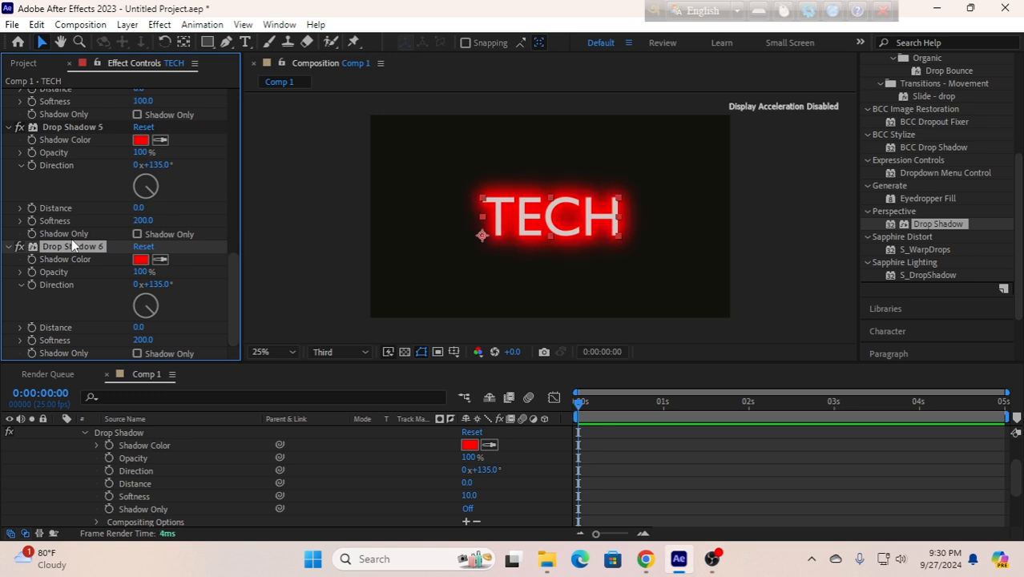
left_click(144, 340)
type("1")
key("Return")
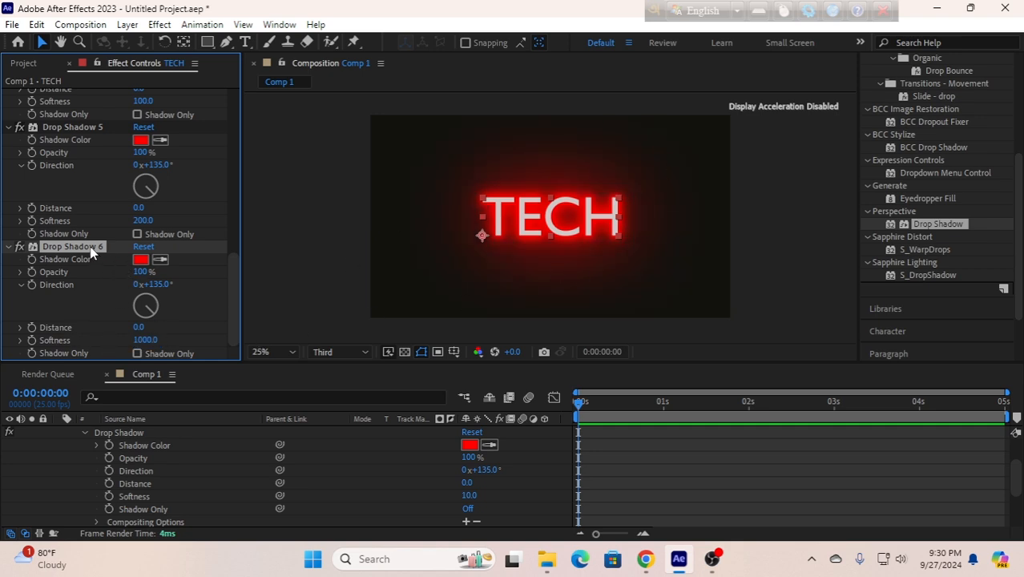
Duplicate the Drop Shadow with softness 1000 and set the new copy's softness to 2000
key("ctrl+d")
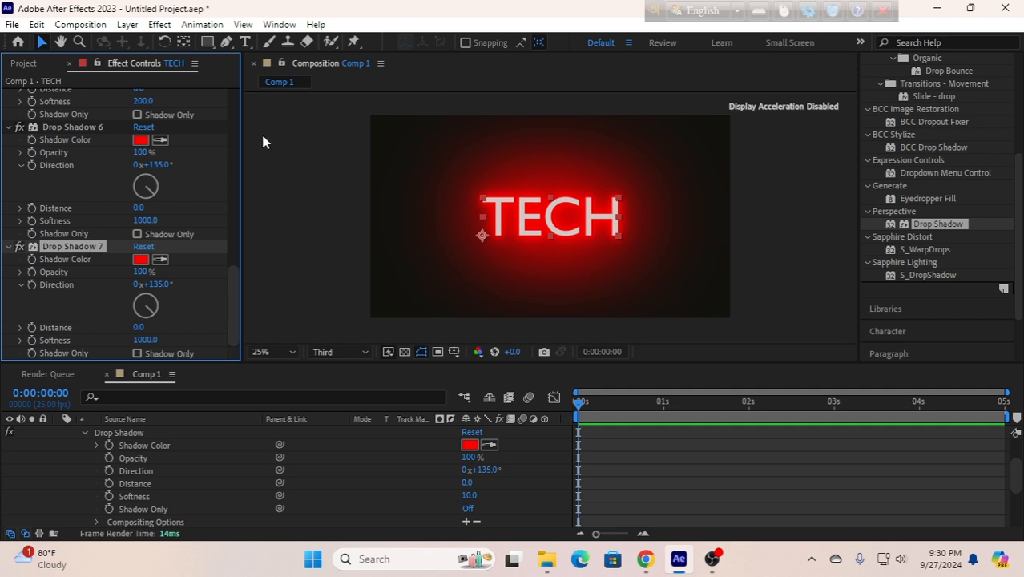
left_click(145, 340)
type("2")
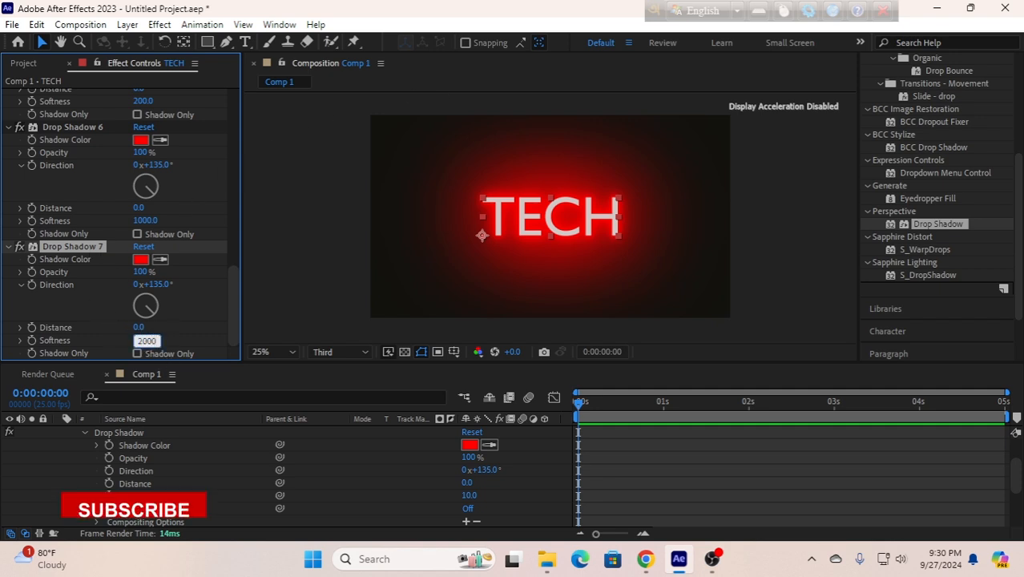
key("Return")
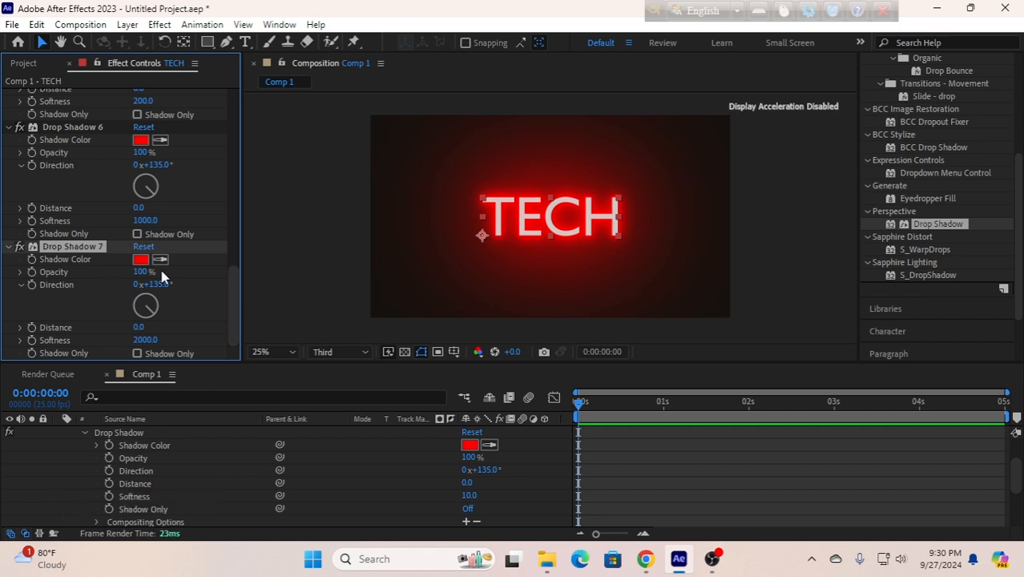
Change the Color Control effect's color on the TECH layer to bright green 3BF809
scroll(160, 276, "up", 15)
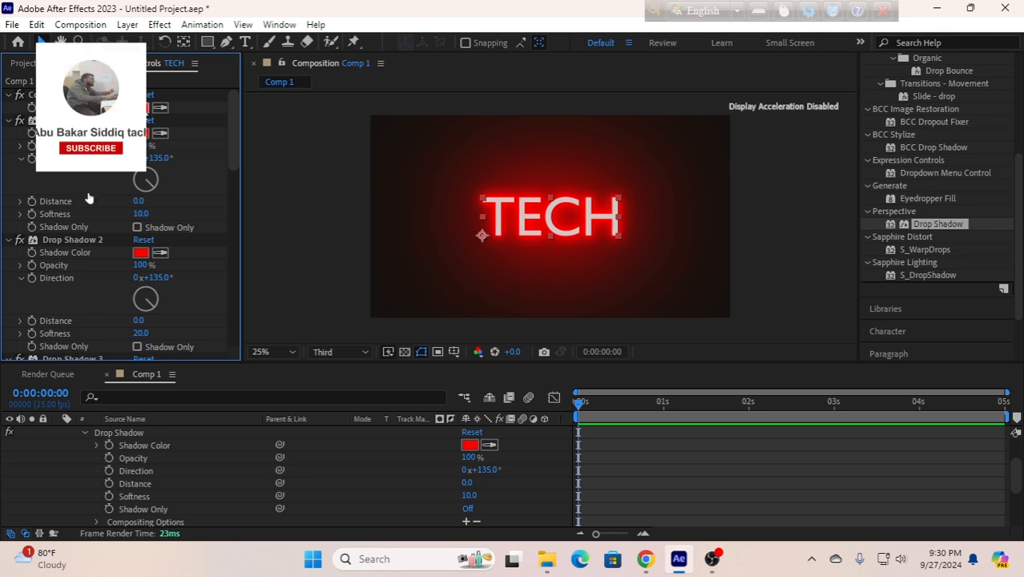
left_click(142, 108)
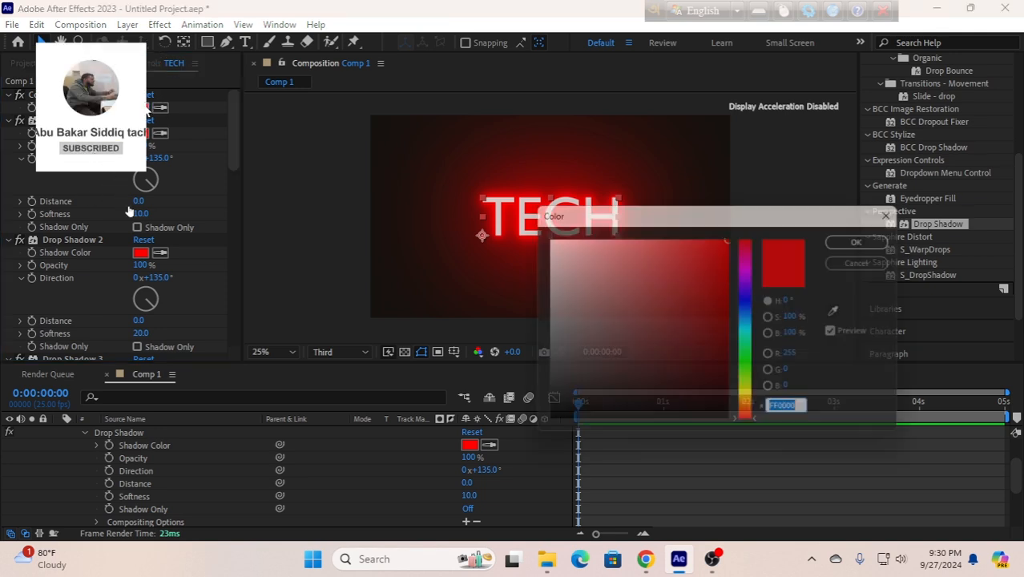
left_click(753, 373)
left_click(716, 258)
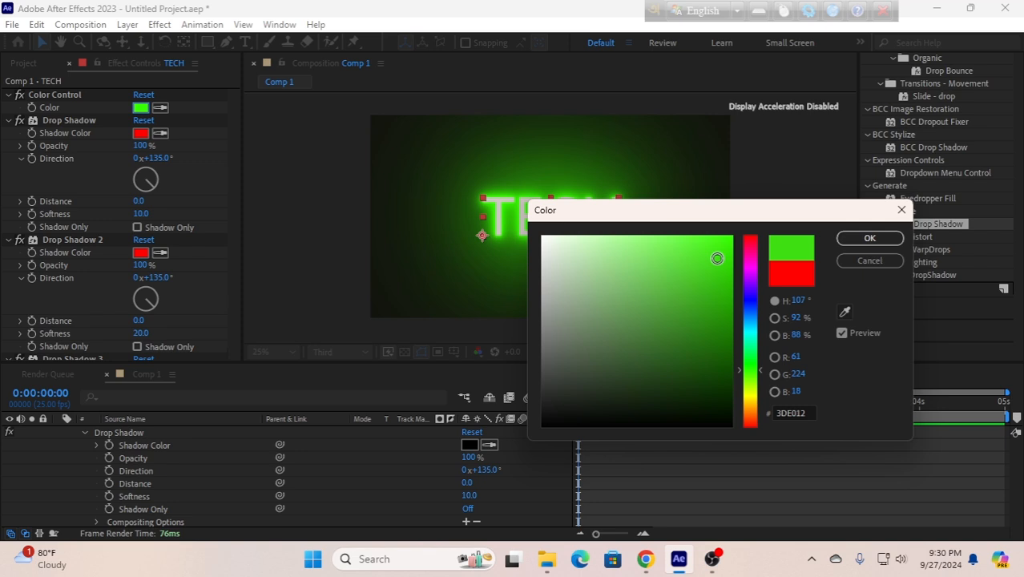
left_click(712, 302)
left_click(655, 342)
left_click(677, 259)
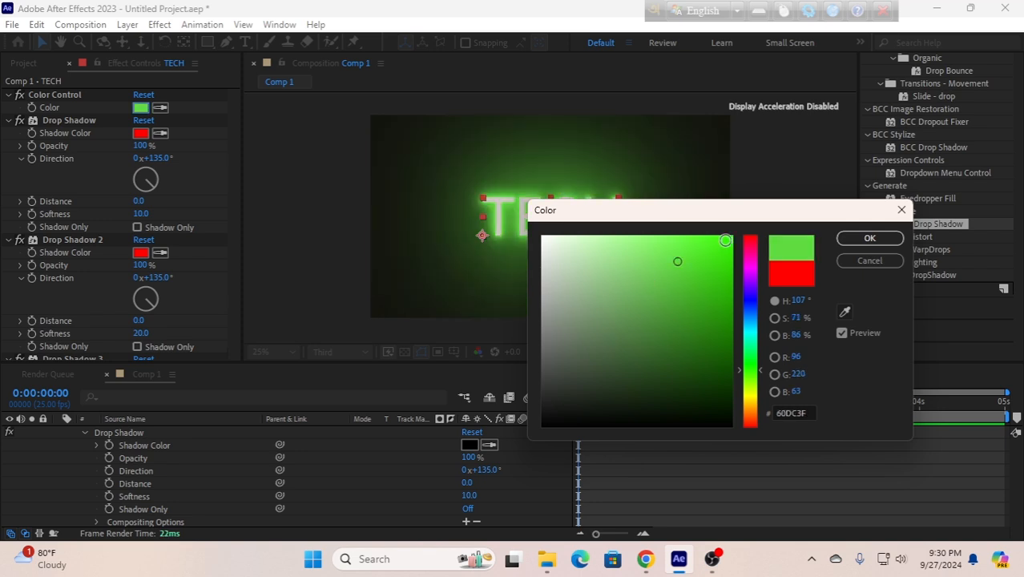
left_click(725, 241)
left_click(868, 238)
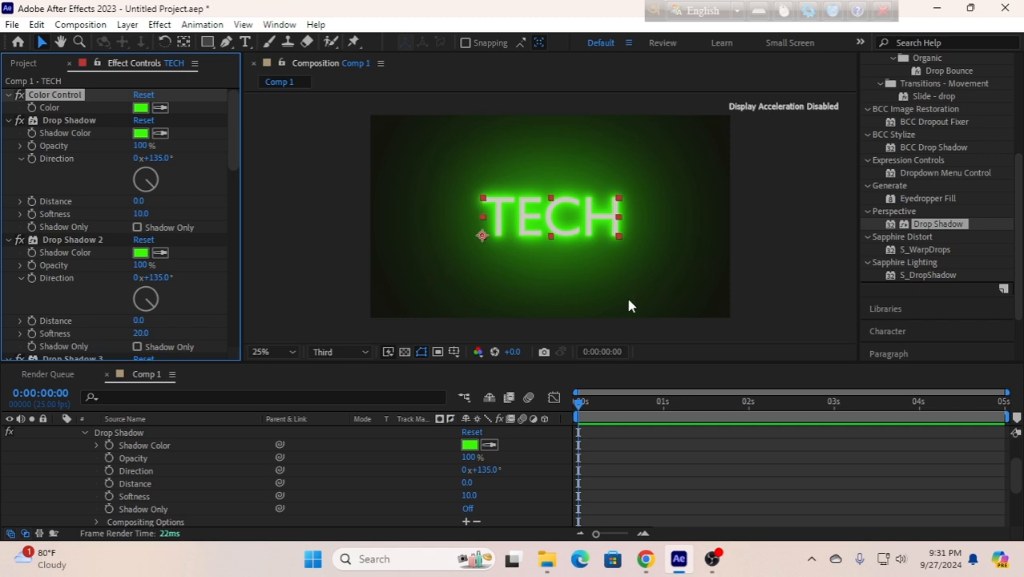
Reopen the Color Control's color for editing and try pink E42E84 and blue 2908F3 for the glow
left_click(141, 108)
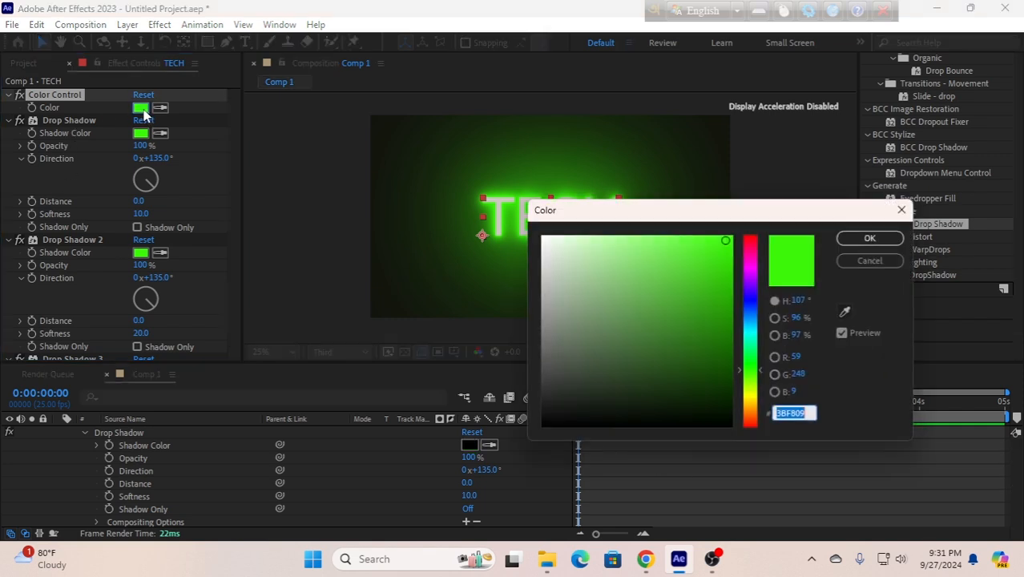
left_click(751, 251)
left_click(697, 323)
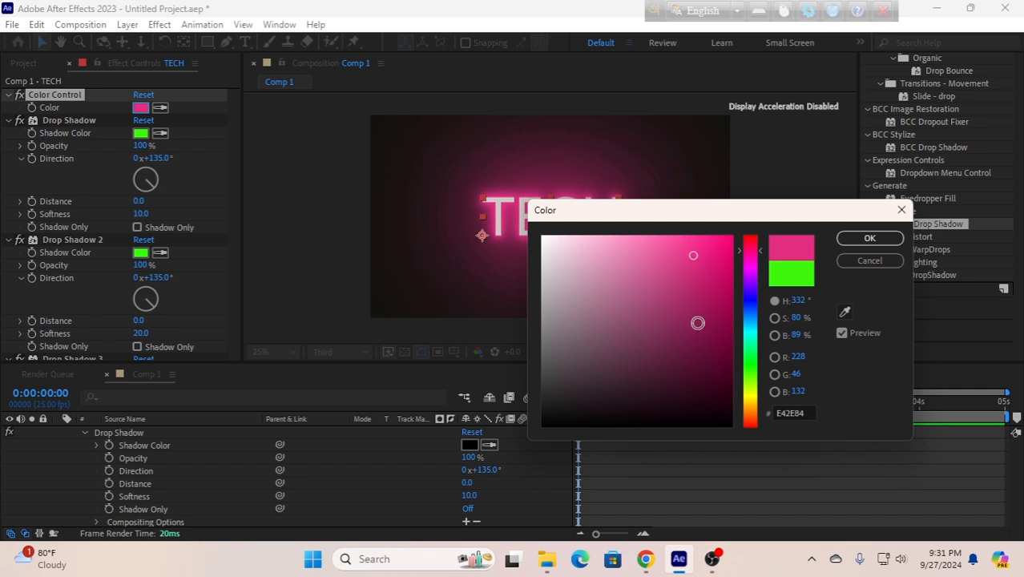
left_click(749, 296)
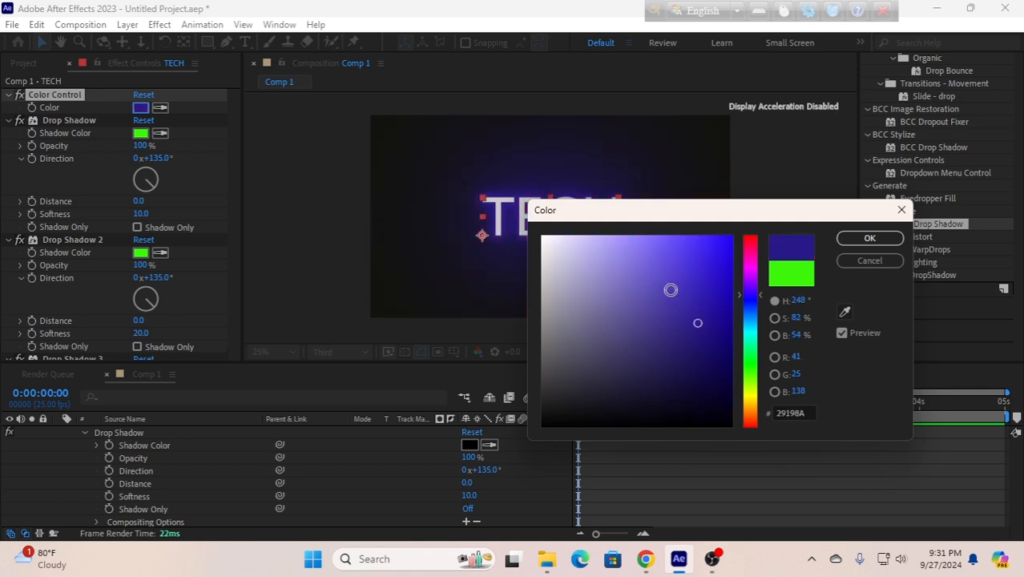
left_click(686, 258)
left_click(725, 245)
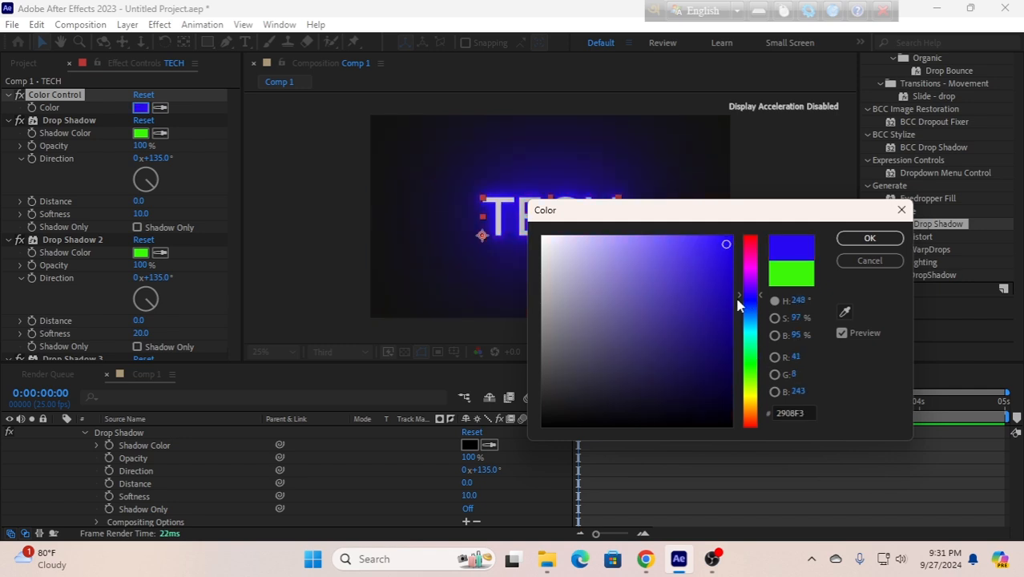
Try orange shades up to F0990F for the glow, moving the color dialog clear of the TECH text
left_click(751, 407)
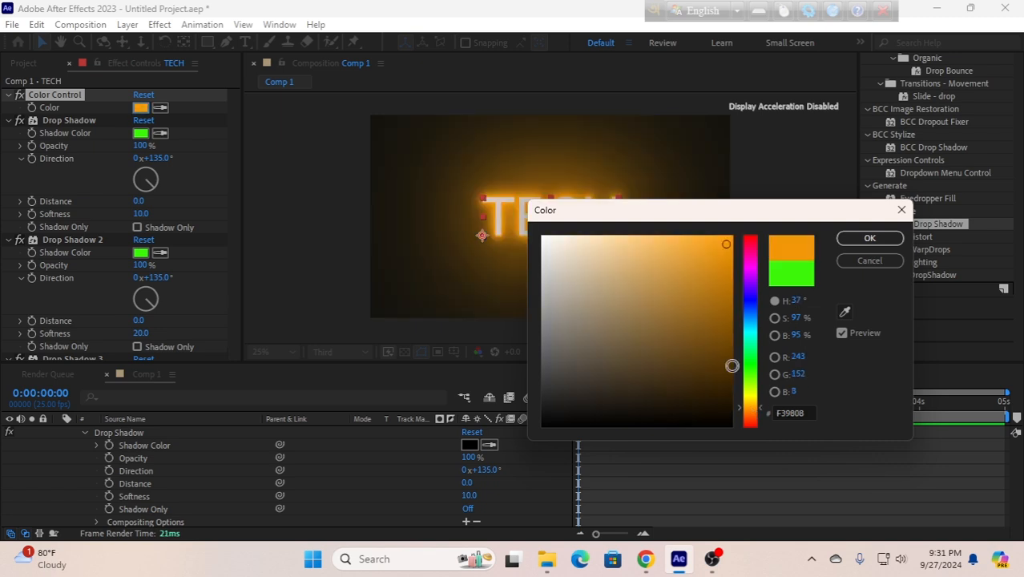
left_click(717, 311)
left_click(711, 272)
left_click(631, 262)
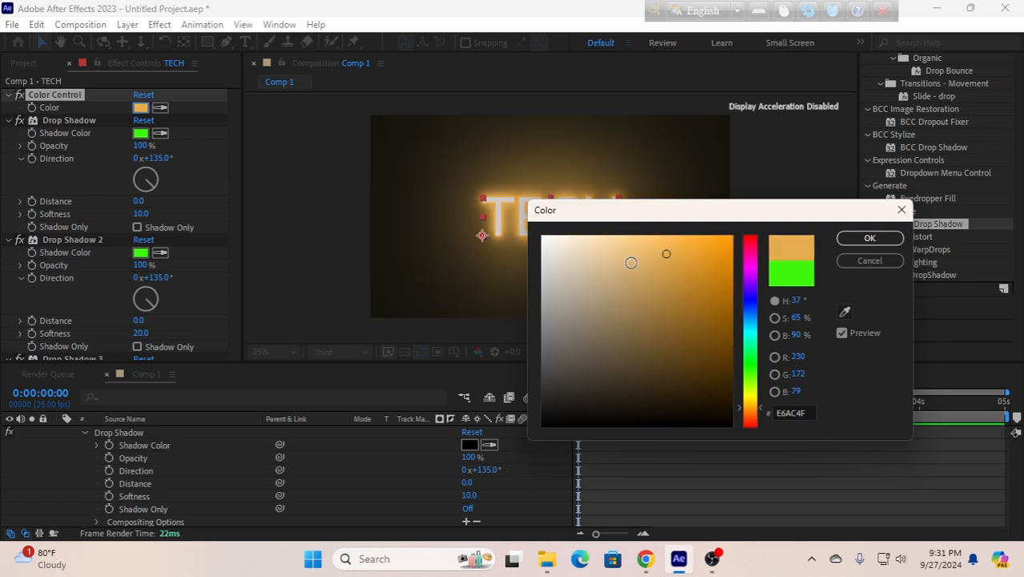
left_click_drag(682, 213, 719, 300)
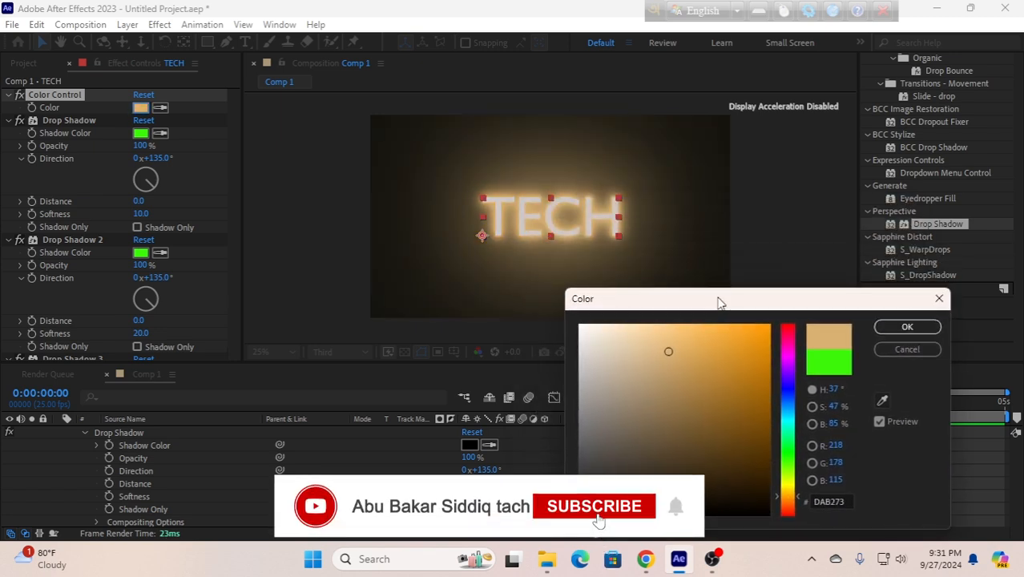
left_click(757, 334)
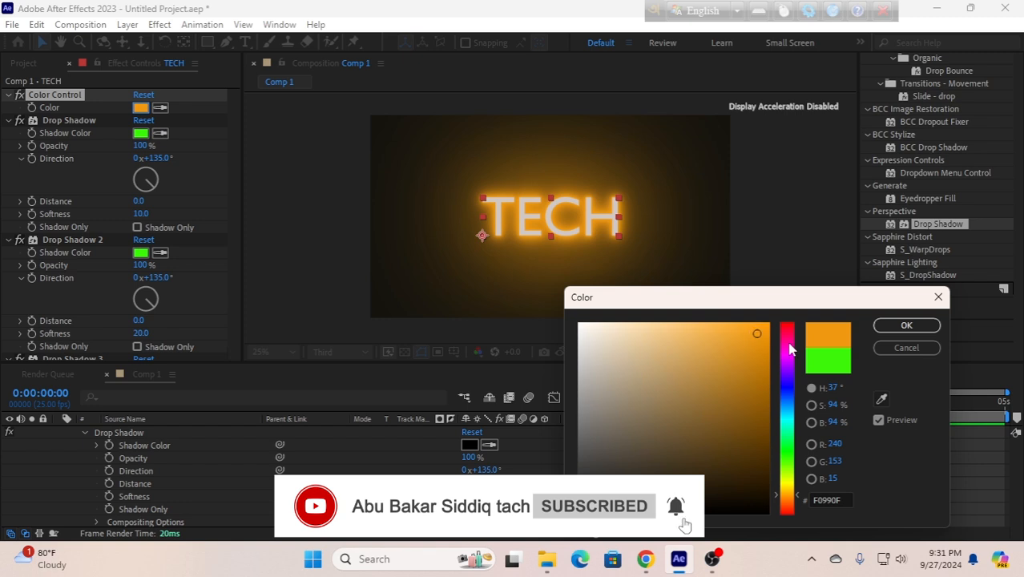
Try blue shades such as 0F0FF0 and 2A2AE0 for the Color Control's color
left_click(789, 339)
left_click_drag(791, 375, 791, 387)
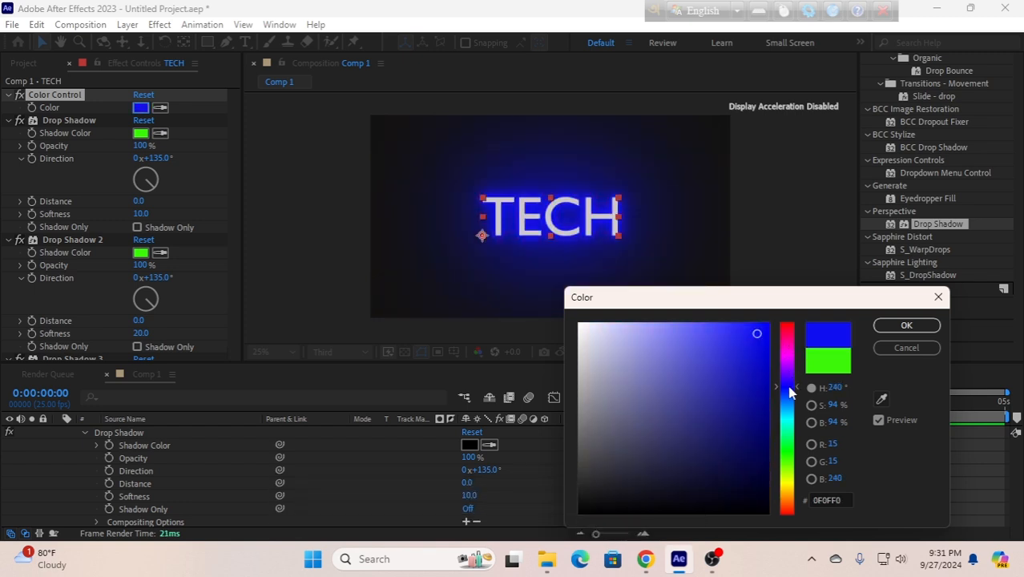
left_click(733, 345)
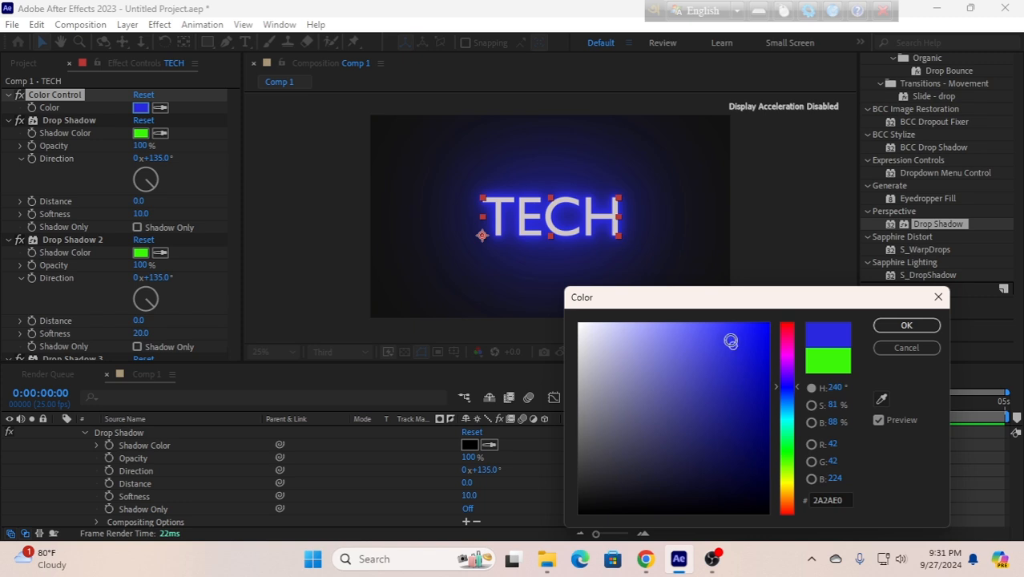
left_click(746, 413)
mouse_move(688, 428)
left_mouse_down()
mouse_move(624, 394)
mouse_move(612, 350)
mouse_move(584, 332)
mouse_move(664, 333)
mouse_move(607, 401)
mouse_move(598, 444)
mouse_move(700, 445)
mouse_move(747, 411)
mouse_move(744, 350)
left_mouse_up()
Set the Color Control's color to vivid green 08F556 and accept it
left_click(791, 440)
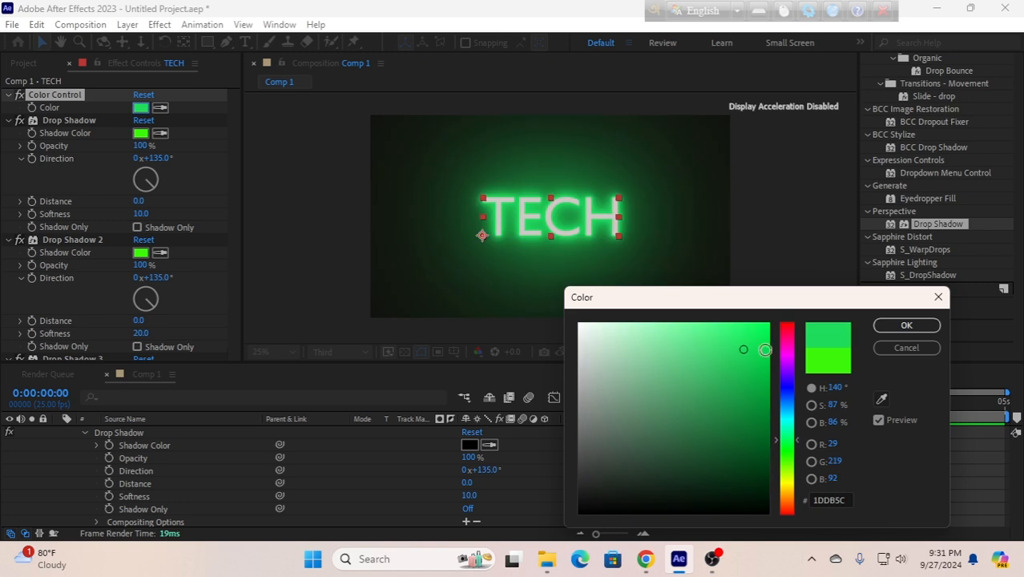
left_click(731, 335)
mouse_move(671, 356)
left_mouse_down()
mouse_move(747, 444)
mouse_move(754, 338)
left_mouse_up()
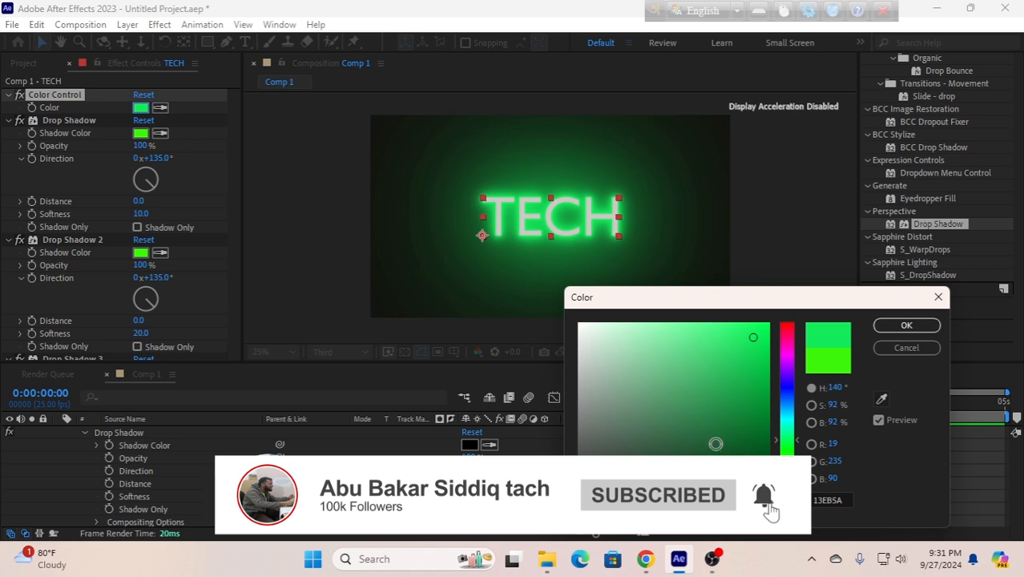
left_click(713, 436)
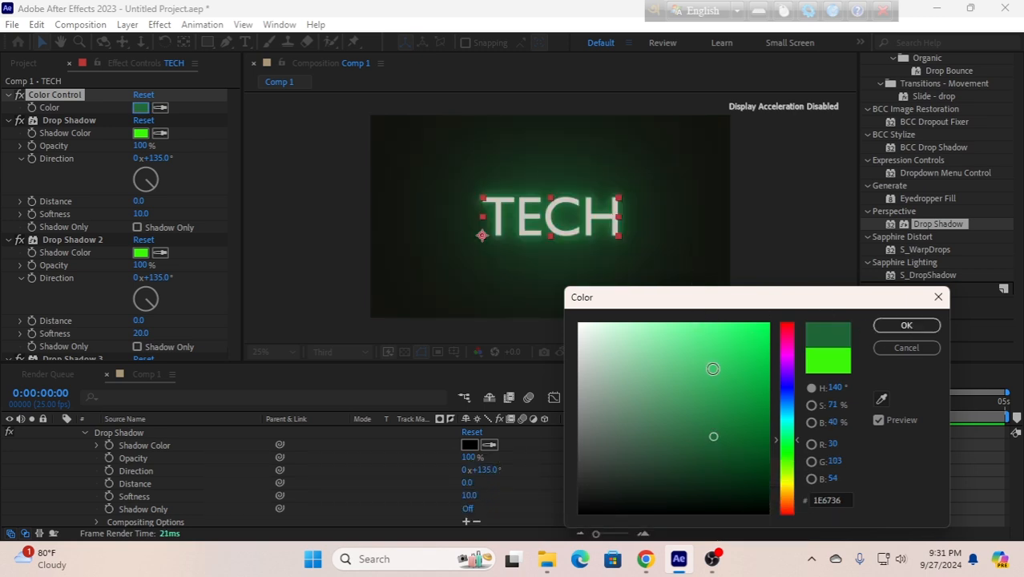
left_click(762, 330)
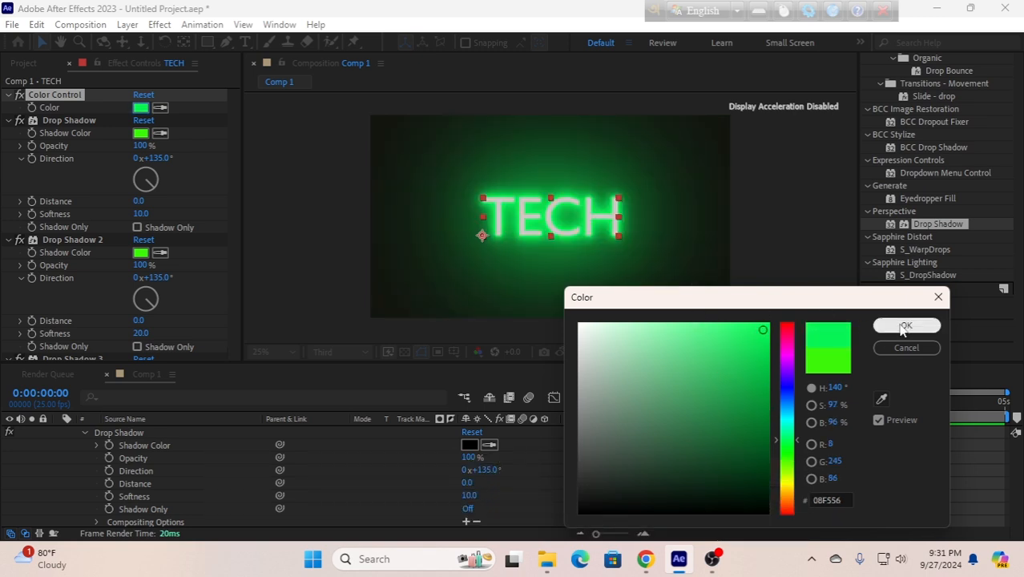
left_click(905, 327)
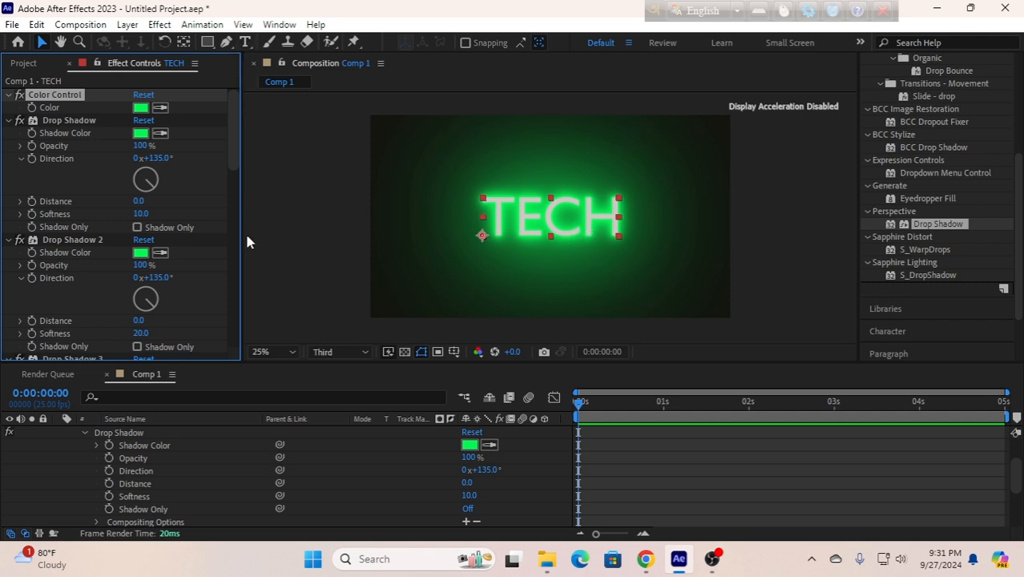
Replace the TECH text in the composition with BAKOR in capital letters
double_click(564, 220)
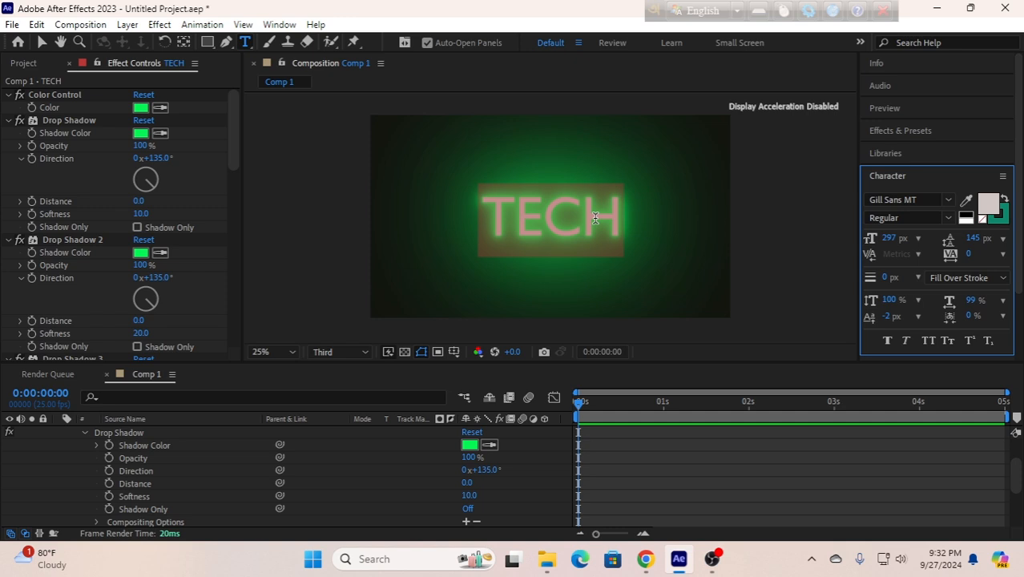
key("BackSpace")
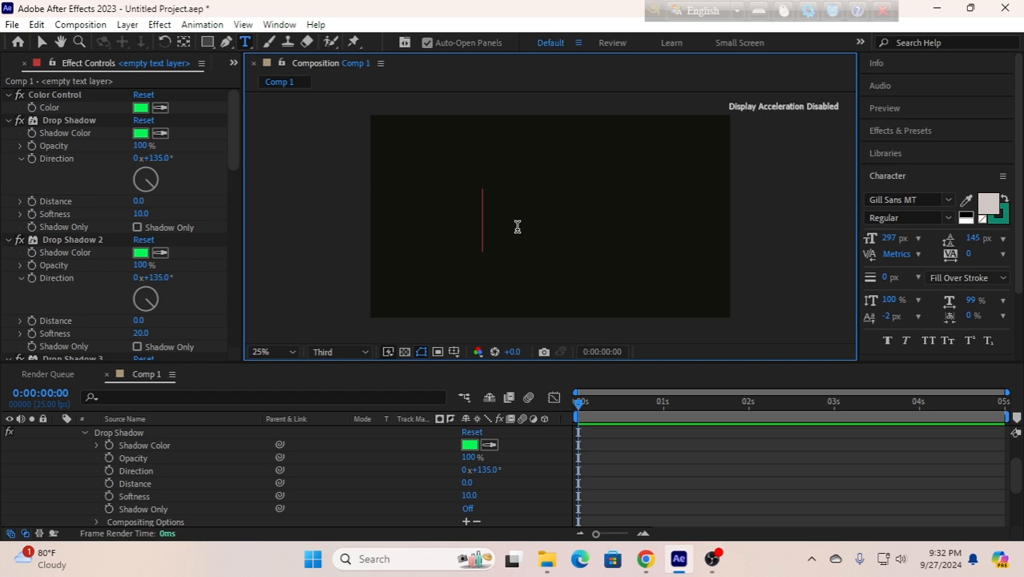
type("ba")
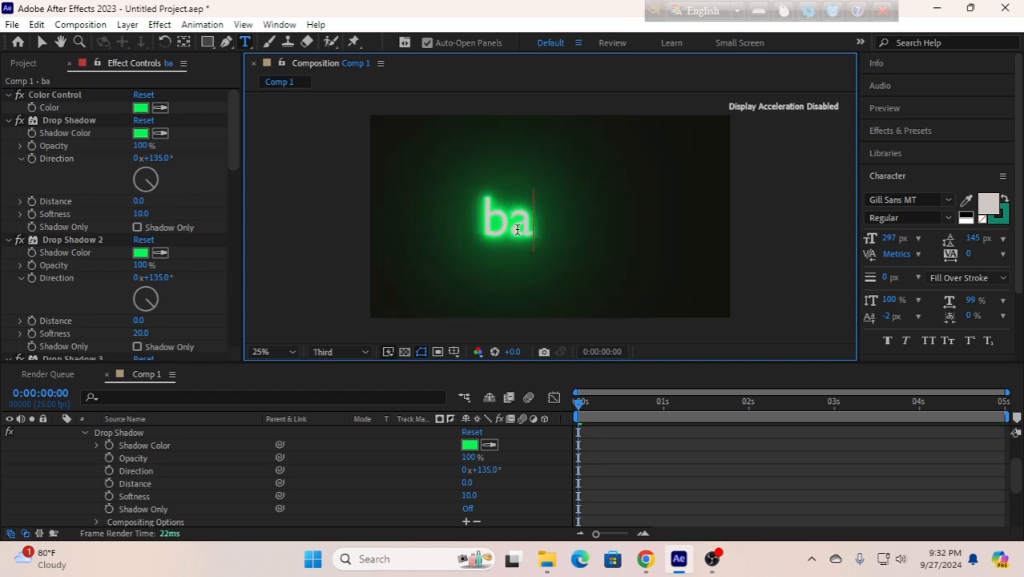
key("BackSpace")
key("BackSpace")
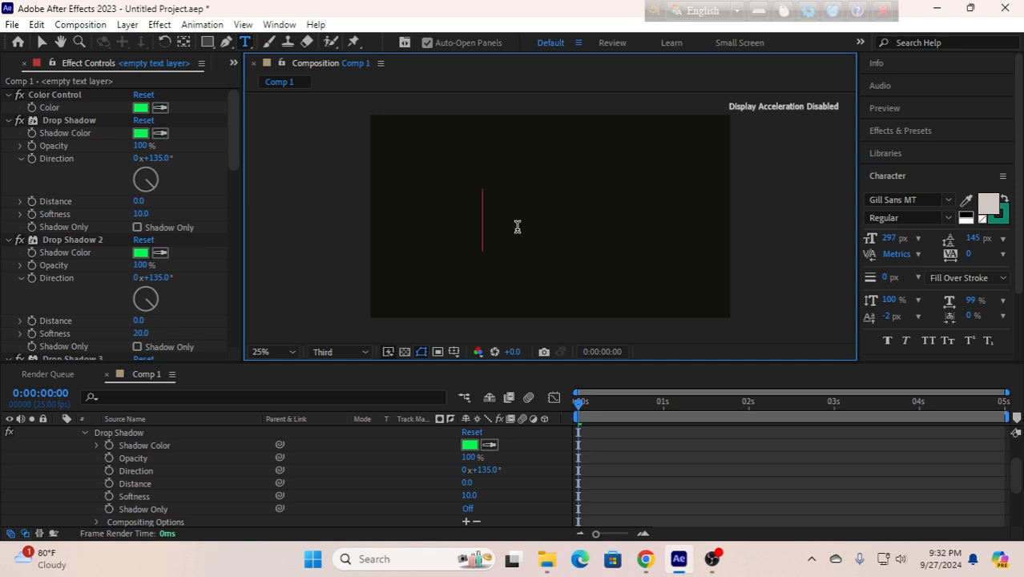
type("BAKO")
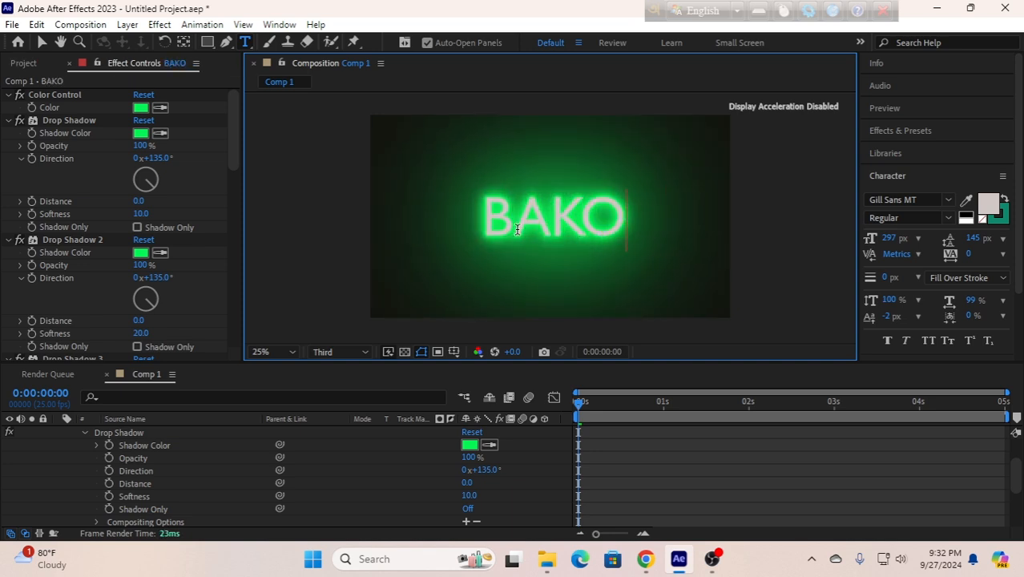
type("R")
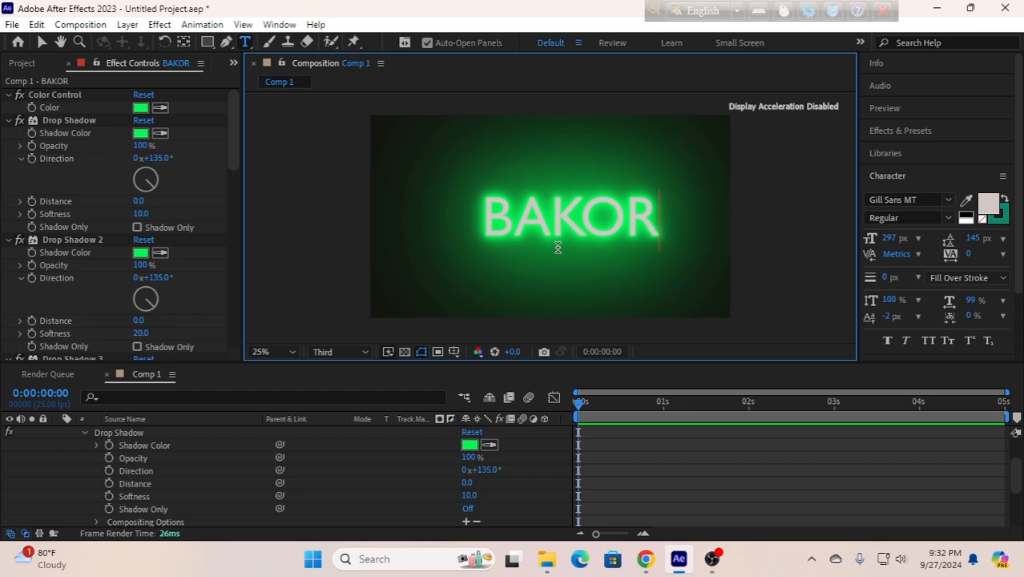
Set the Color Control's color to a slightly darkened yellow, accept it and re-enable the composition view's refresh
left_click(141, 108)
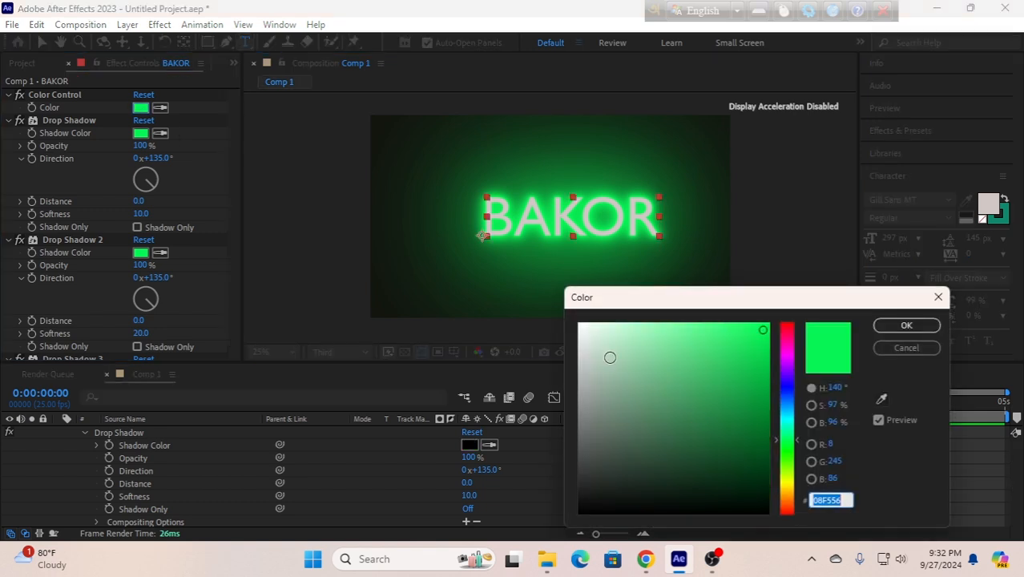
left_click(789, 486)
left_click(752, 368)
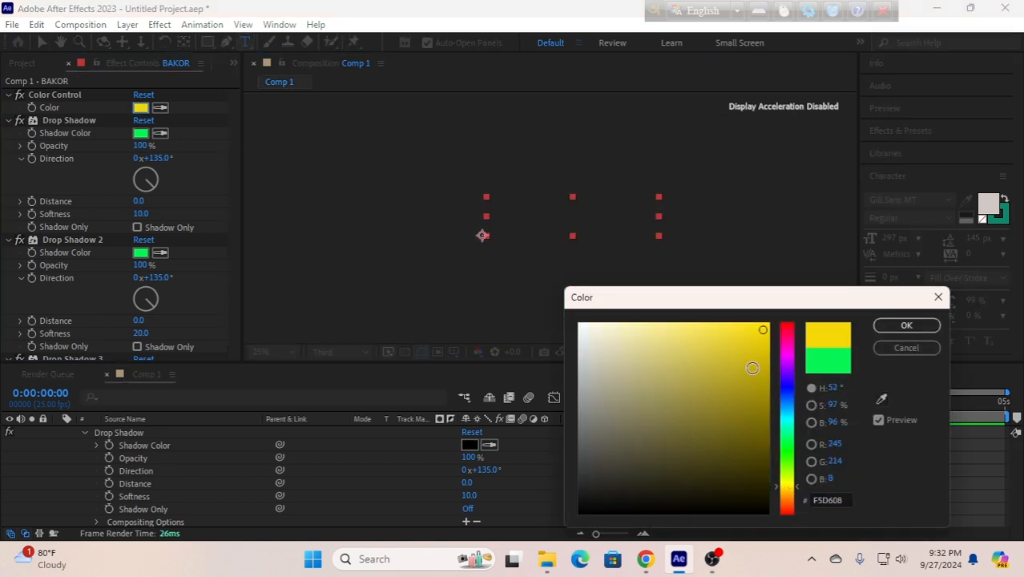
left_click(906, 325)
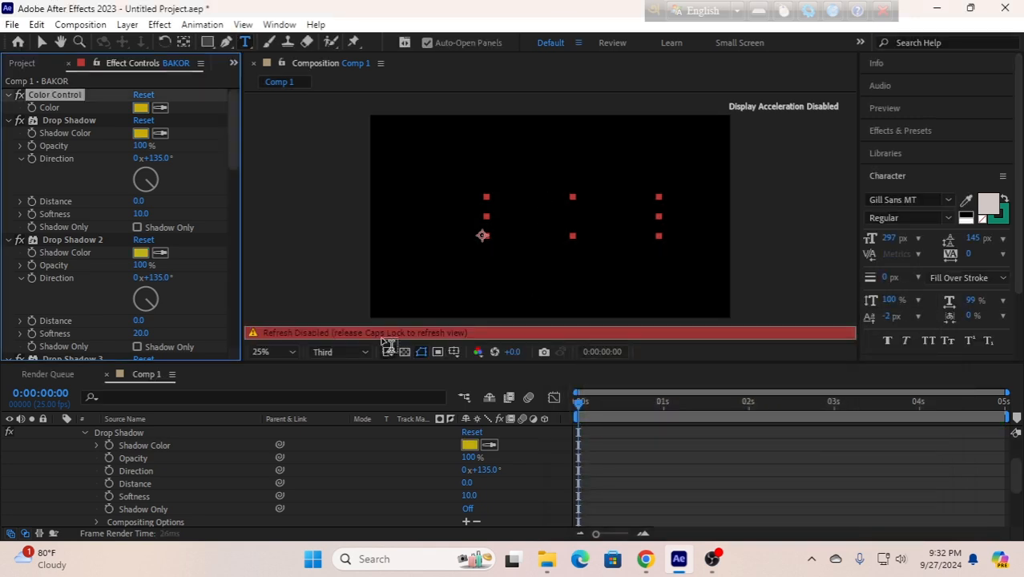
key("Caps_Lock")
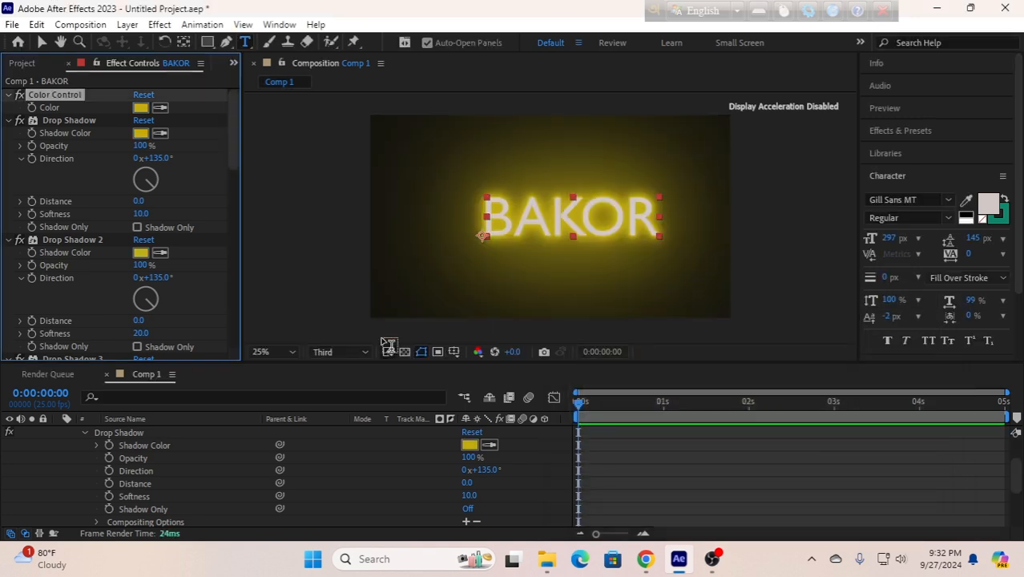